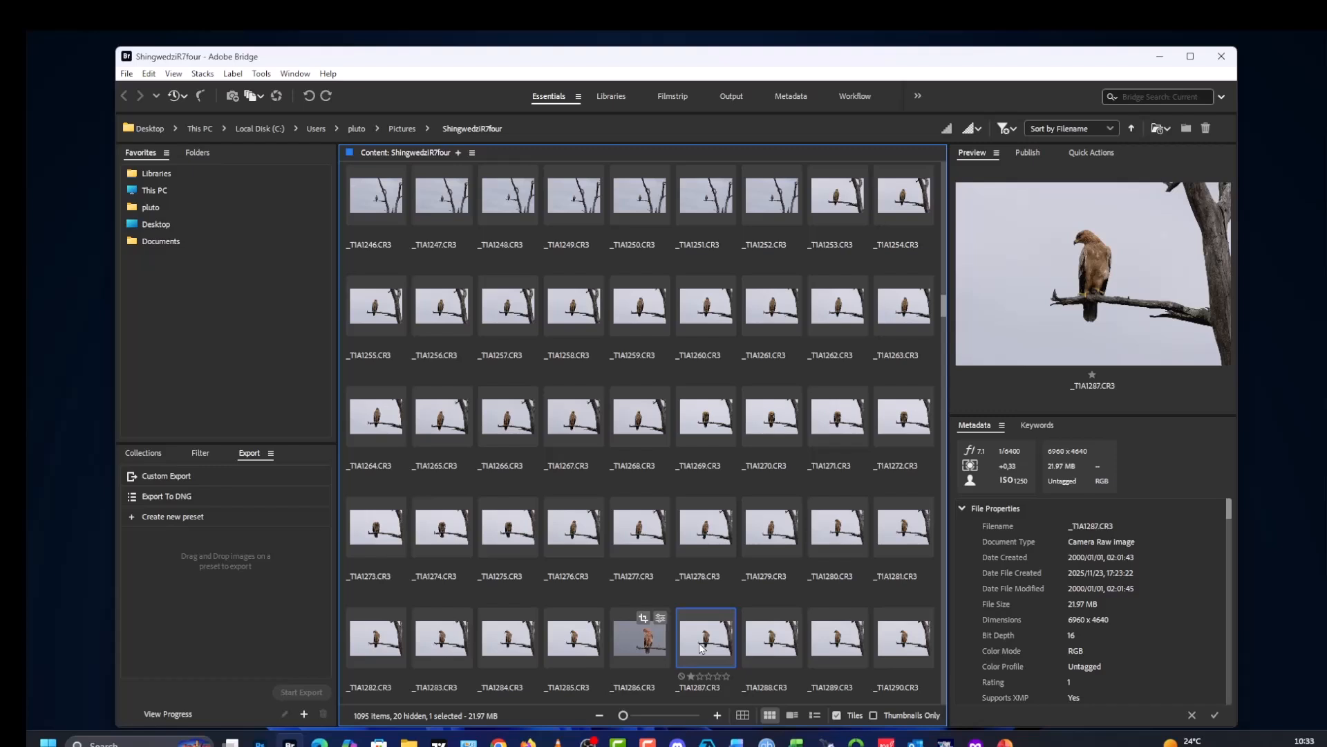
Step: Preview the selected raw image of the perched eagle at full-screen size
key("space")
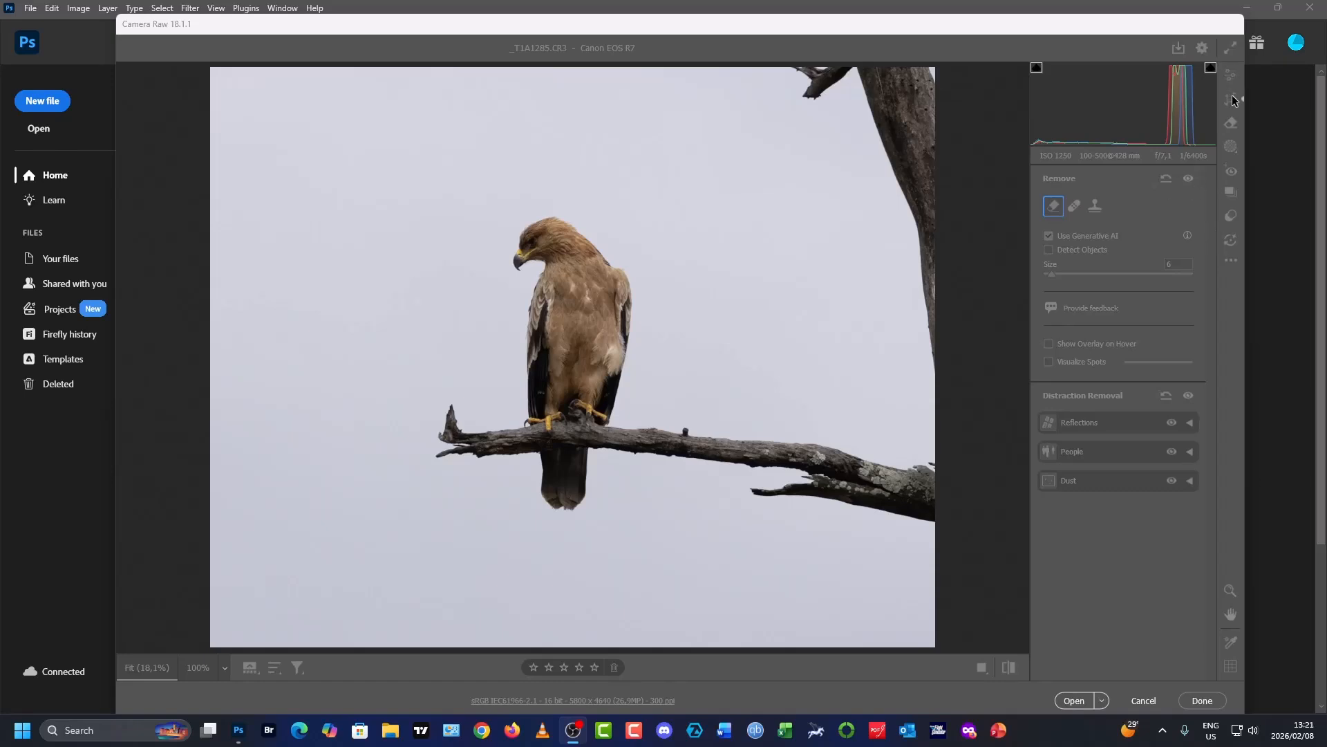
Step: Crop the eagle photo more tightly around the bird and branch, keeping the 4 x 5 / 8 x 10 ratio
left_click(1233, 101)
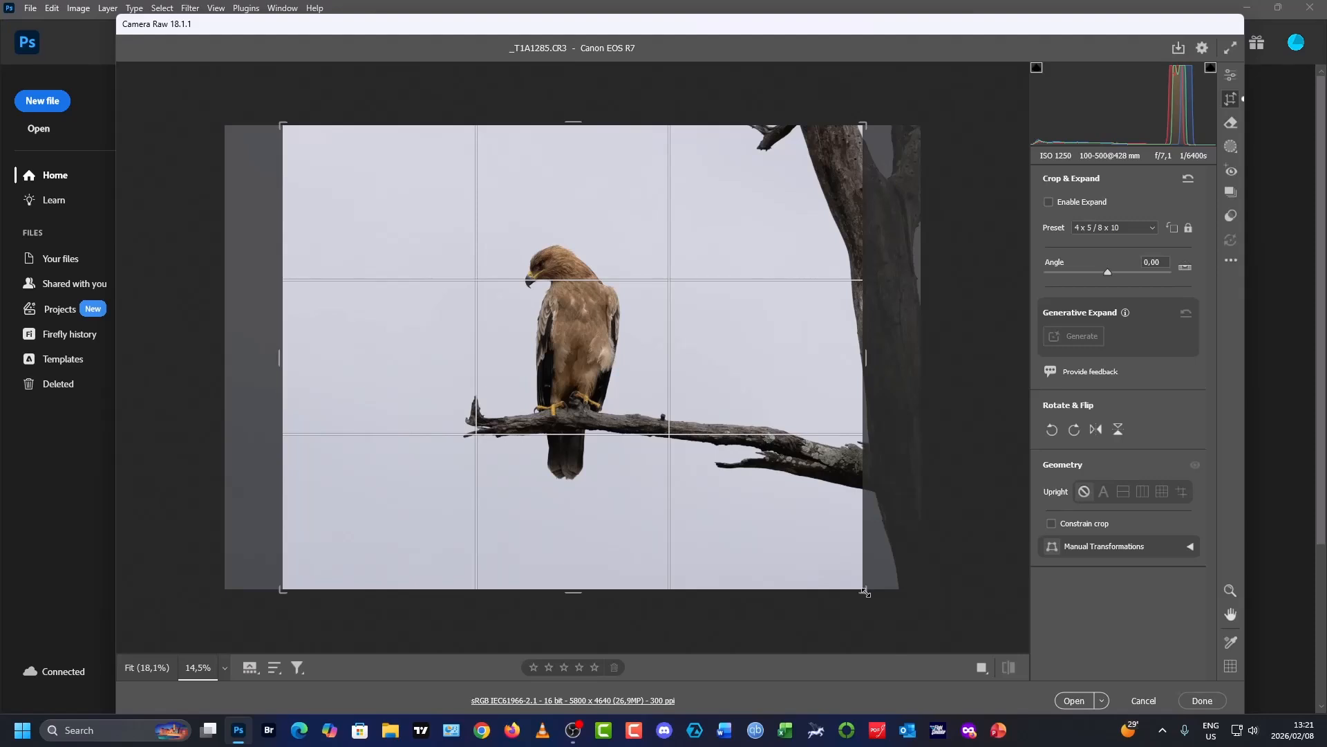
left_click_drag(865, 592, 840, 558)
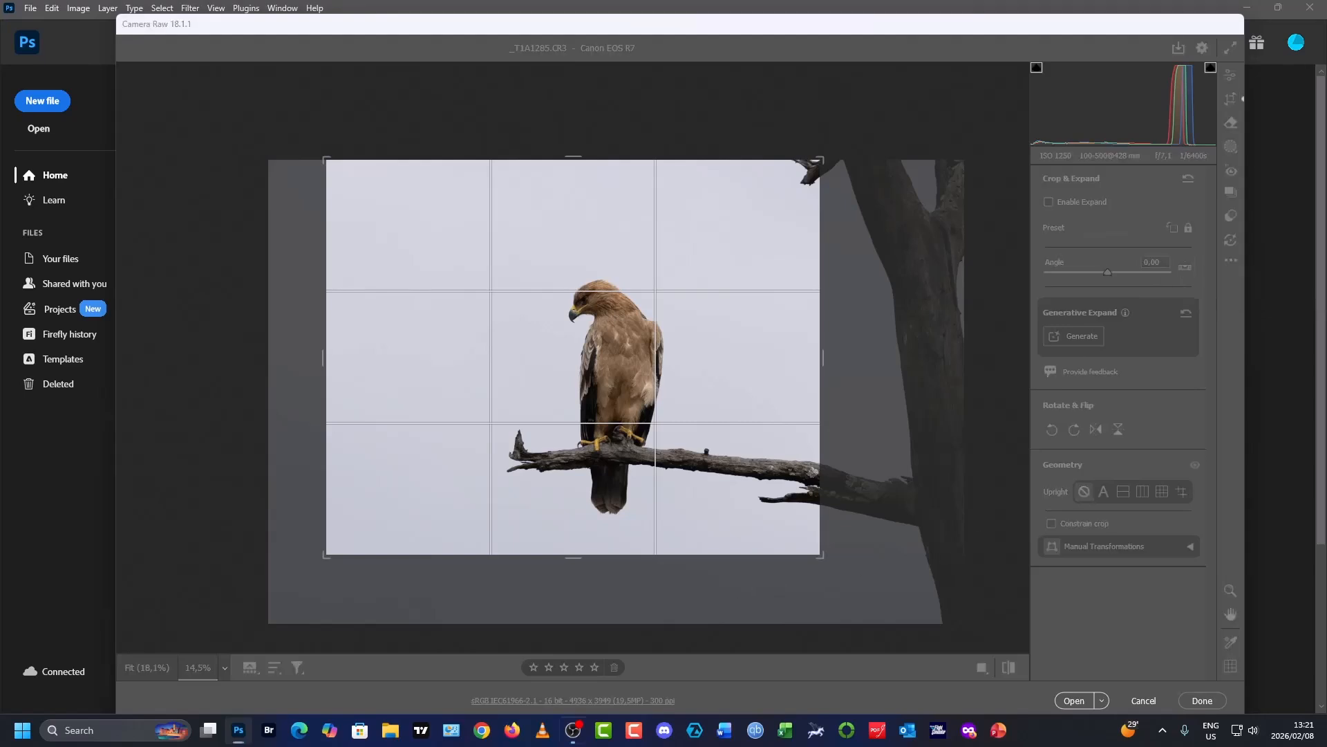
key("Return")
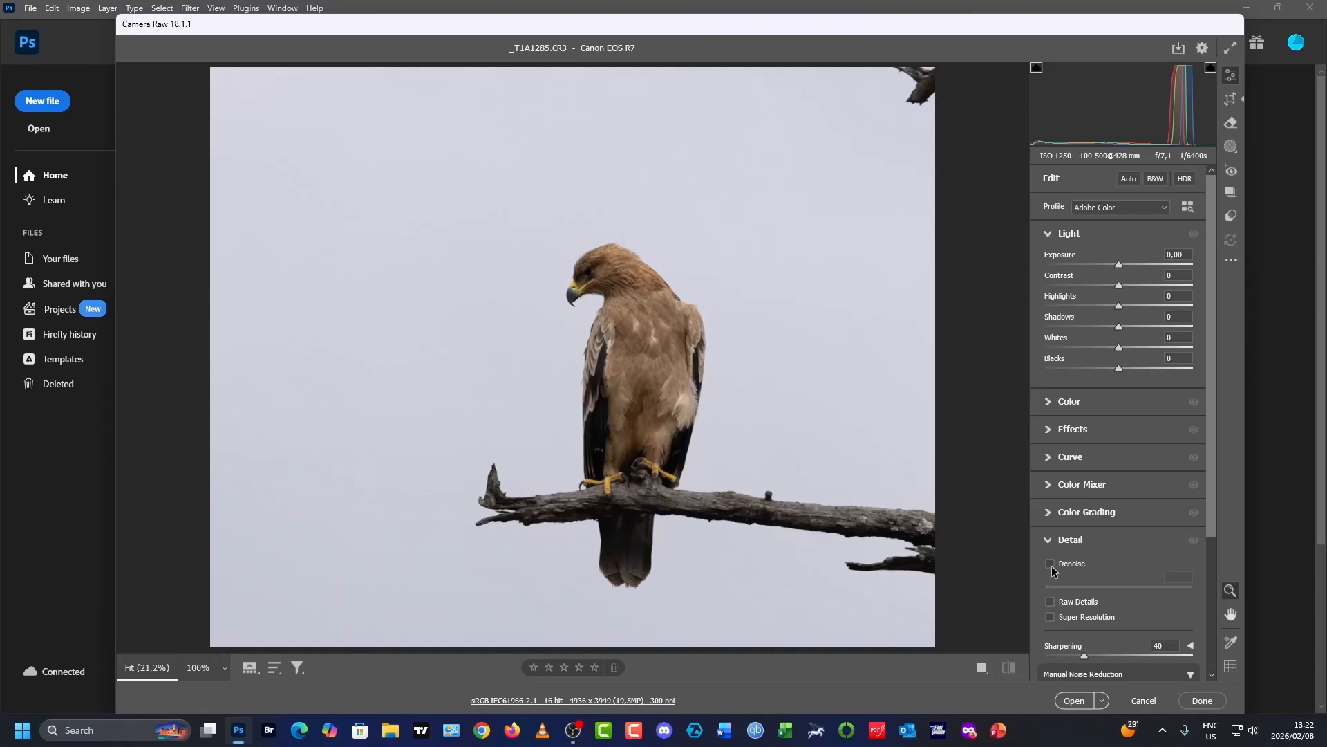
Step: Inspect the noise in the plain sky and apply Denoise at an amount of 50
left_click(434, 333)
scroll(434, 334, "down", 5)
scroll(433, 332, "up", 3)
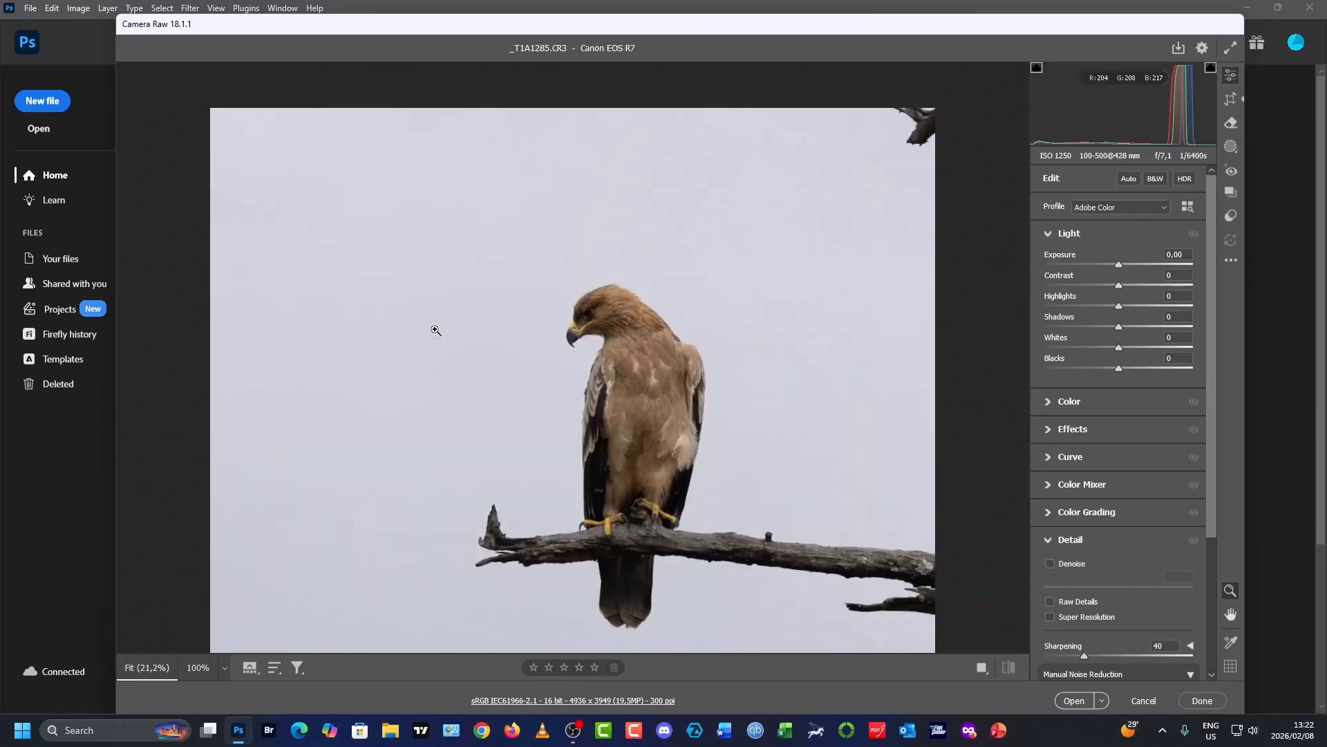
left_click_drag(409, 303, 624, 309)
left_click_drag(355, 309, 540, 328)
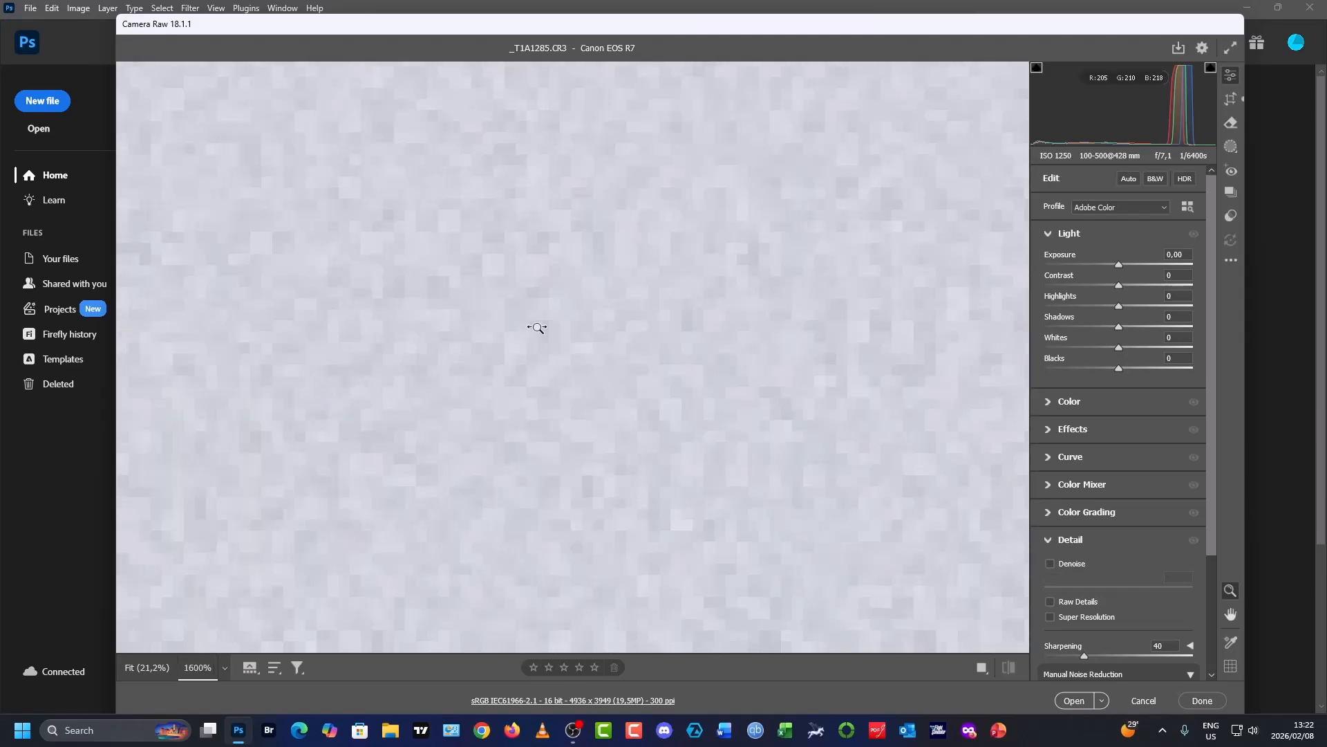
left_click(1050, 564)
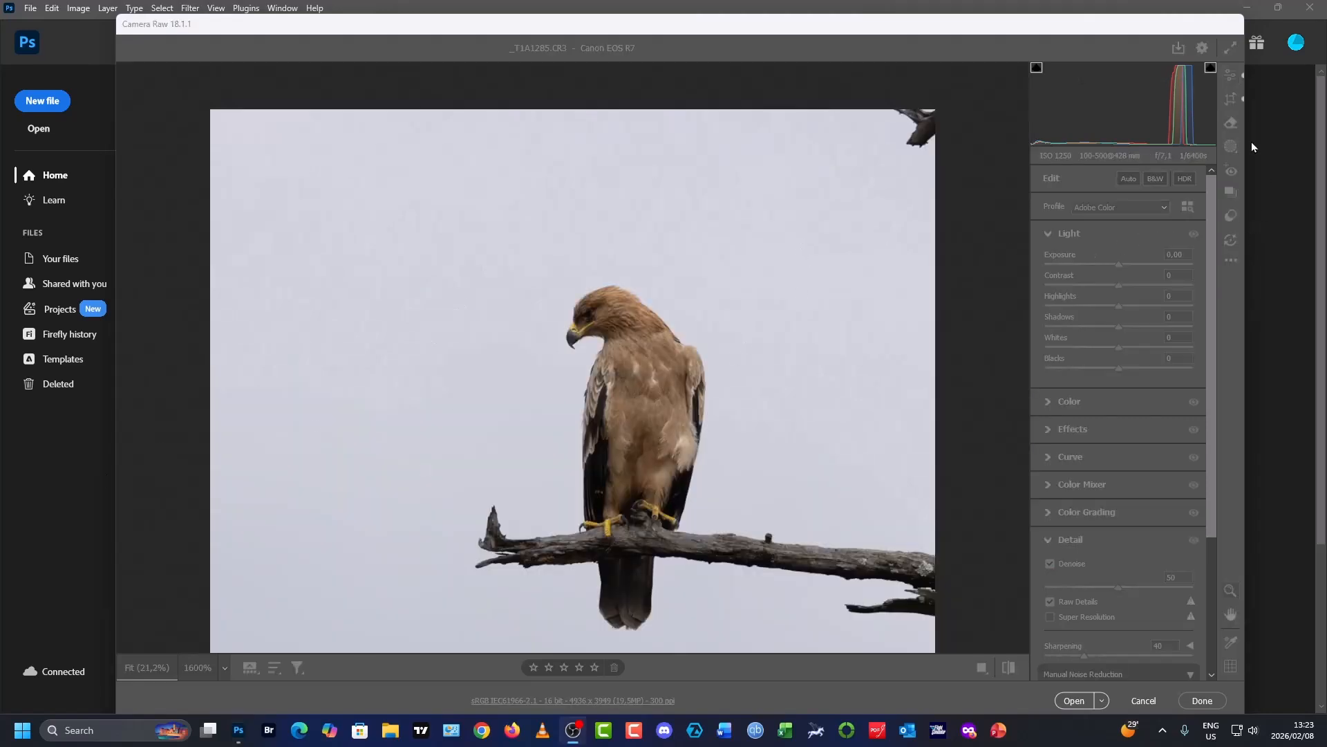
Step: Remove the branch stub in the photo's upper-right corner using Generative AI removal with brush size 6
left_click(1231, 125)
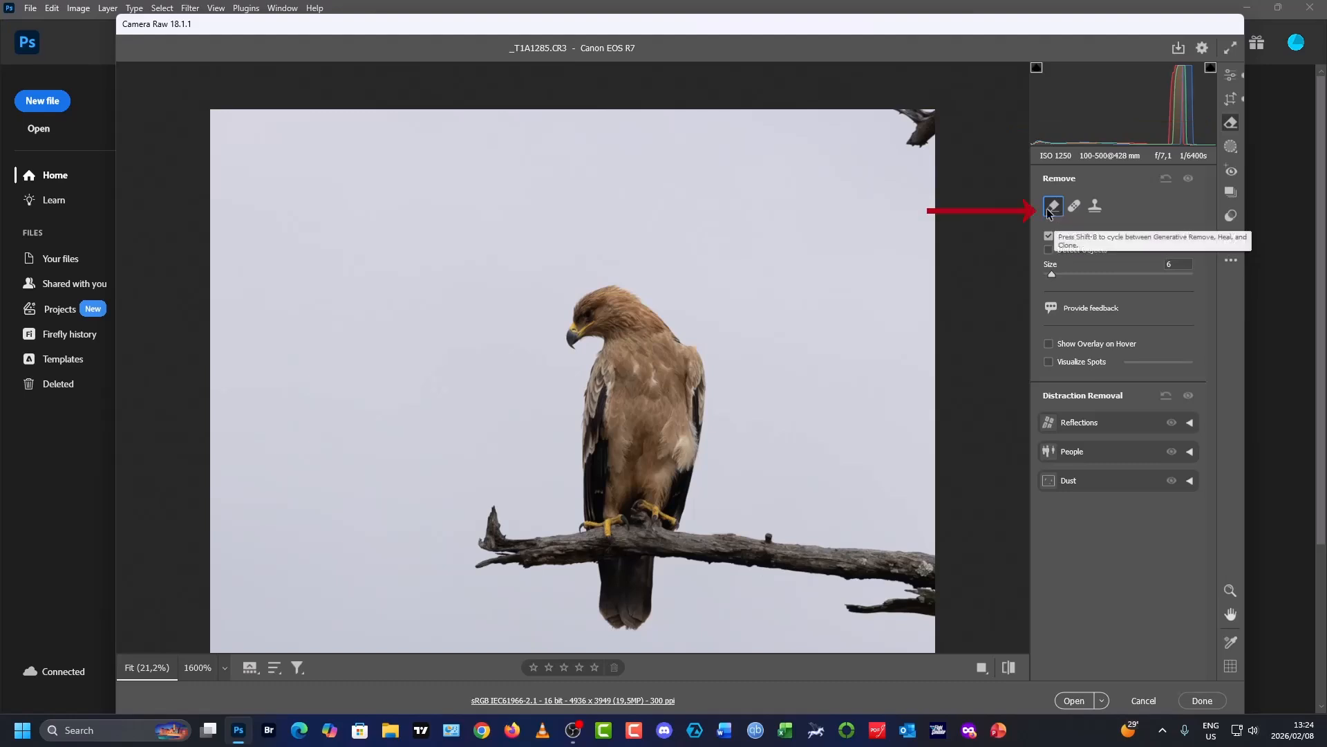
mouse_move(916, 125)
left_mouse_down()
mouse_move(921, 138)
mouse_move(902, 114)
mouse_move(930, 113)
mouse_move(907, 145)
mouse_move(927, 130)
mouse_move(892, 113)
mouse_move(930, 111)
mouse_move(926, 142)
left_mouse_up()
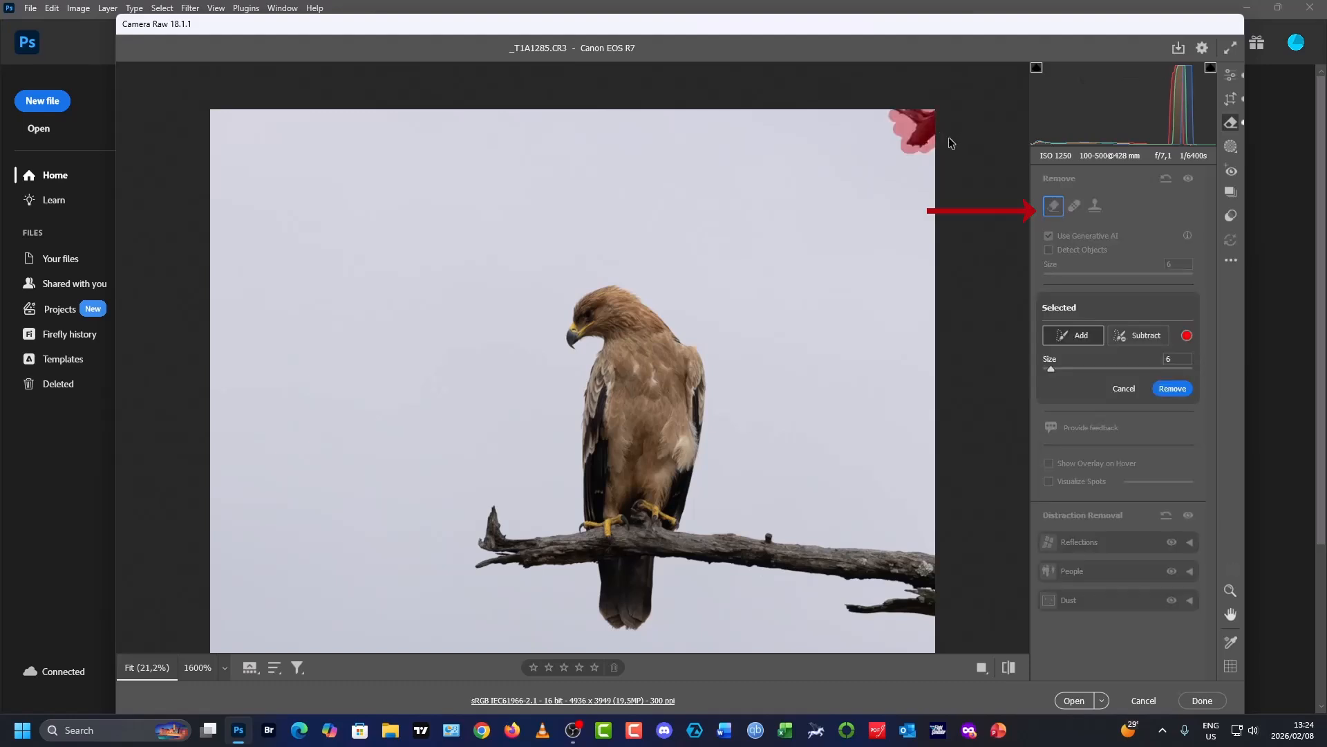
left_click(1180, 392)
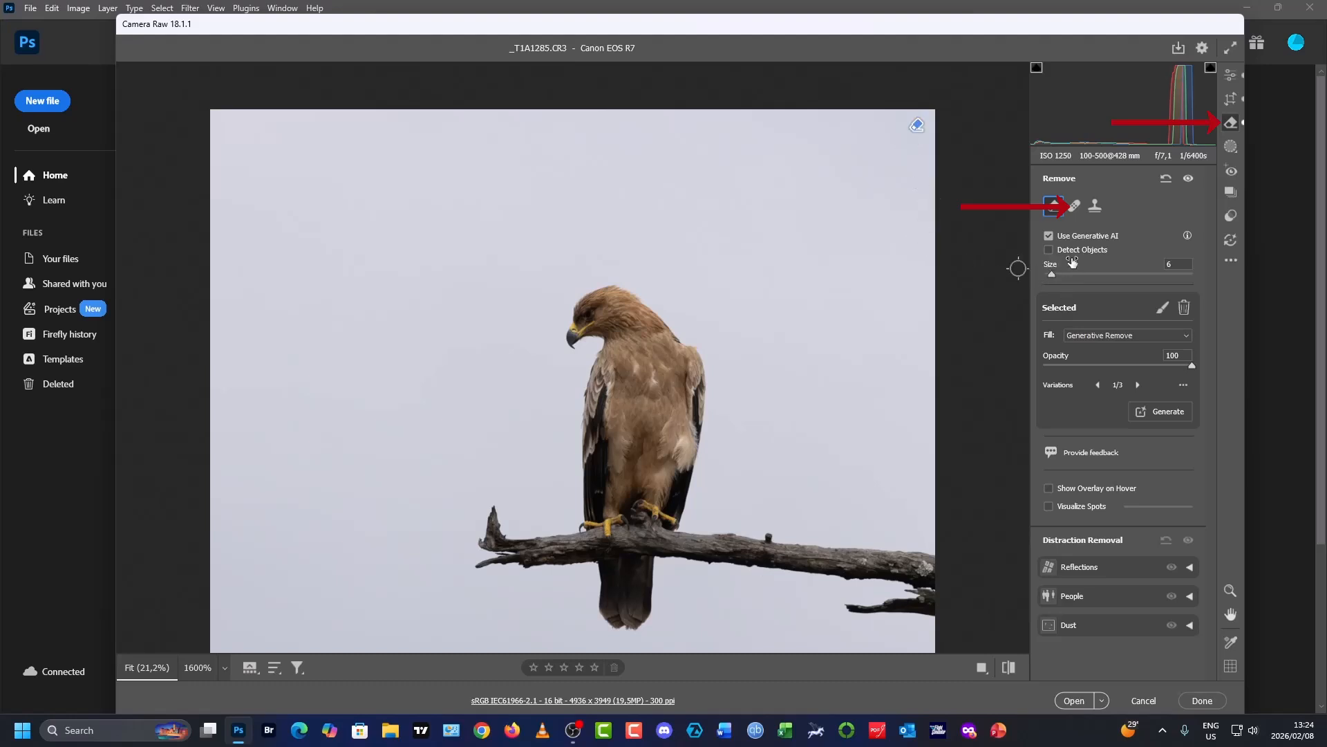
Step: Visualize spots with the Heal tool at size 6 and feather 38, and heal a spot just below the branch
left_click(1077, 207)
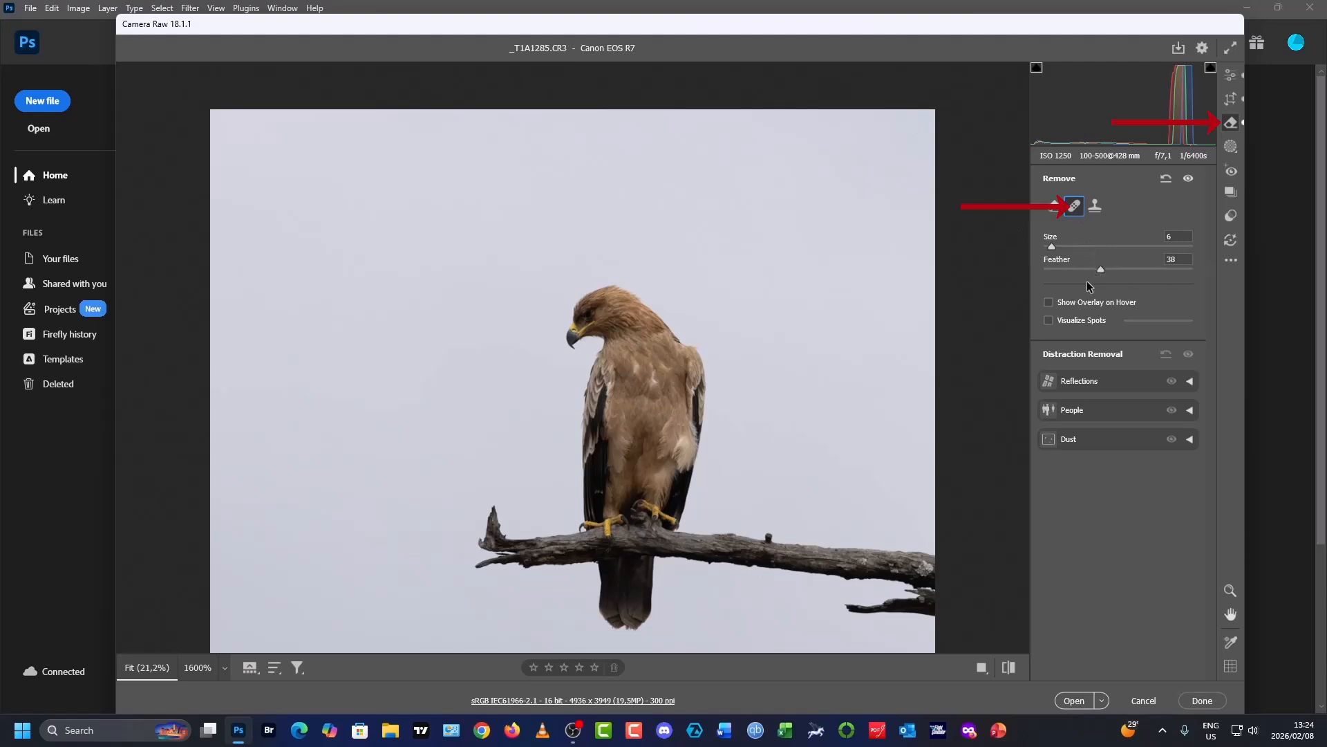
left_click(1049, 320)
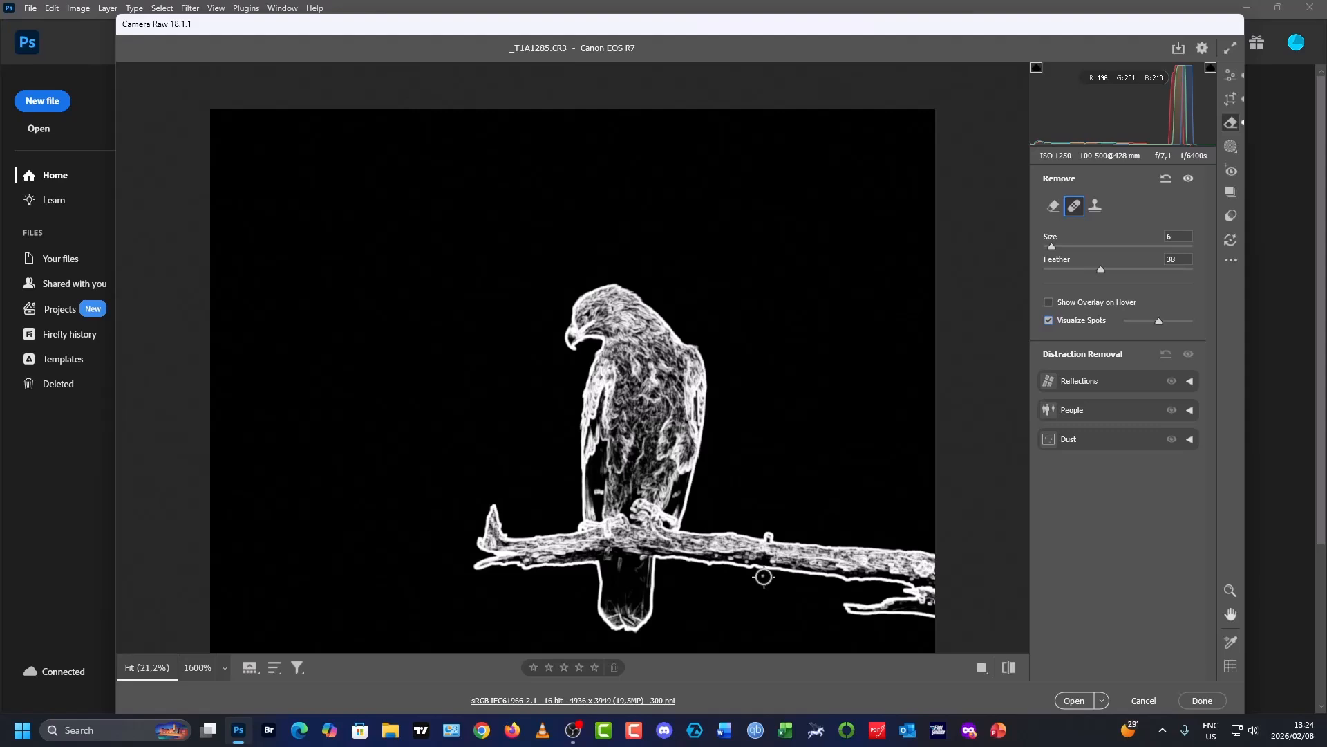
left_click(764, 577)
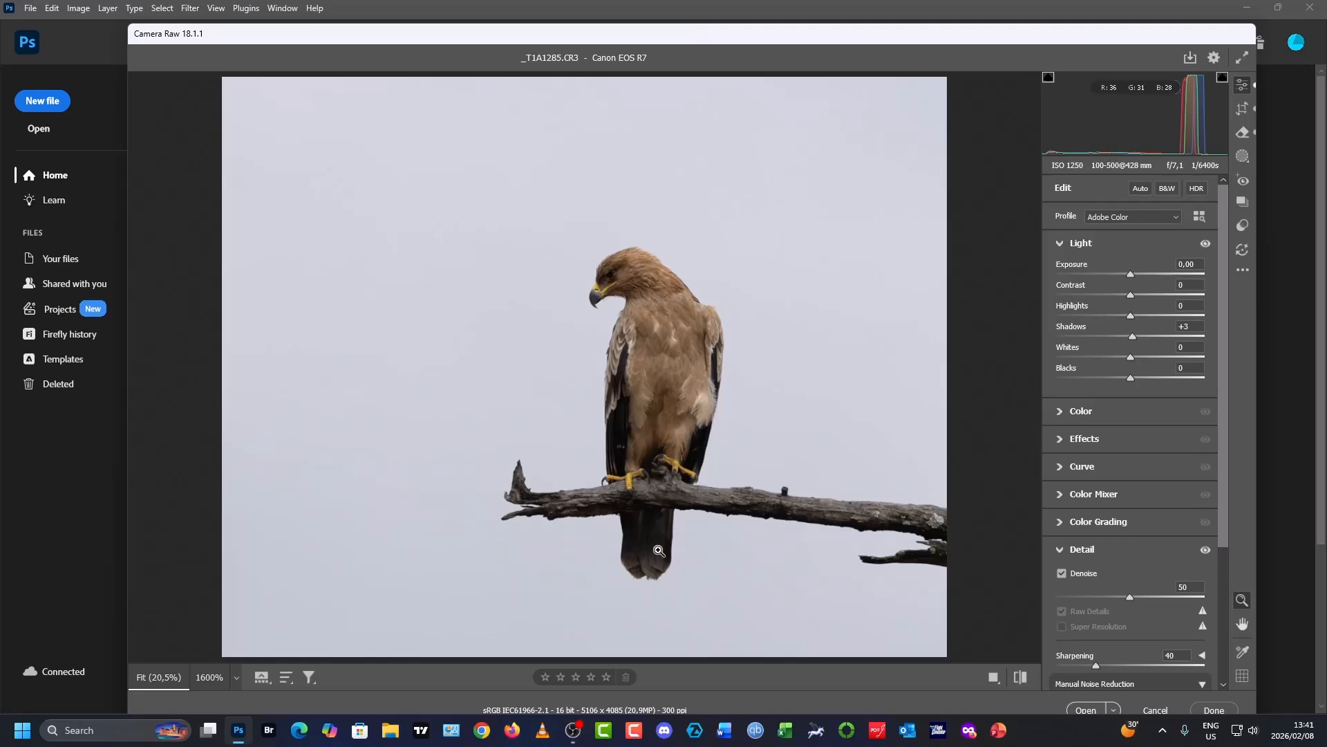
Step: Adjust the photo's light by setting Exposure to +0,60, Highlights to -9 and Blacks to -19
left_click_drag(1133, 278, 1141, 280)
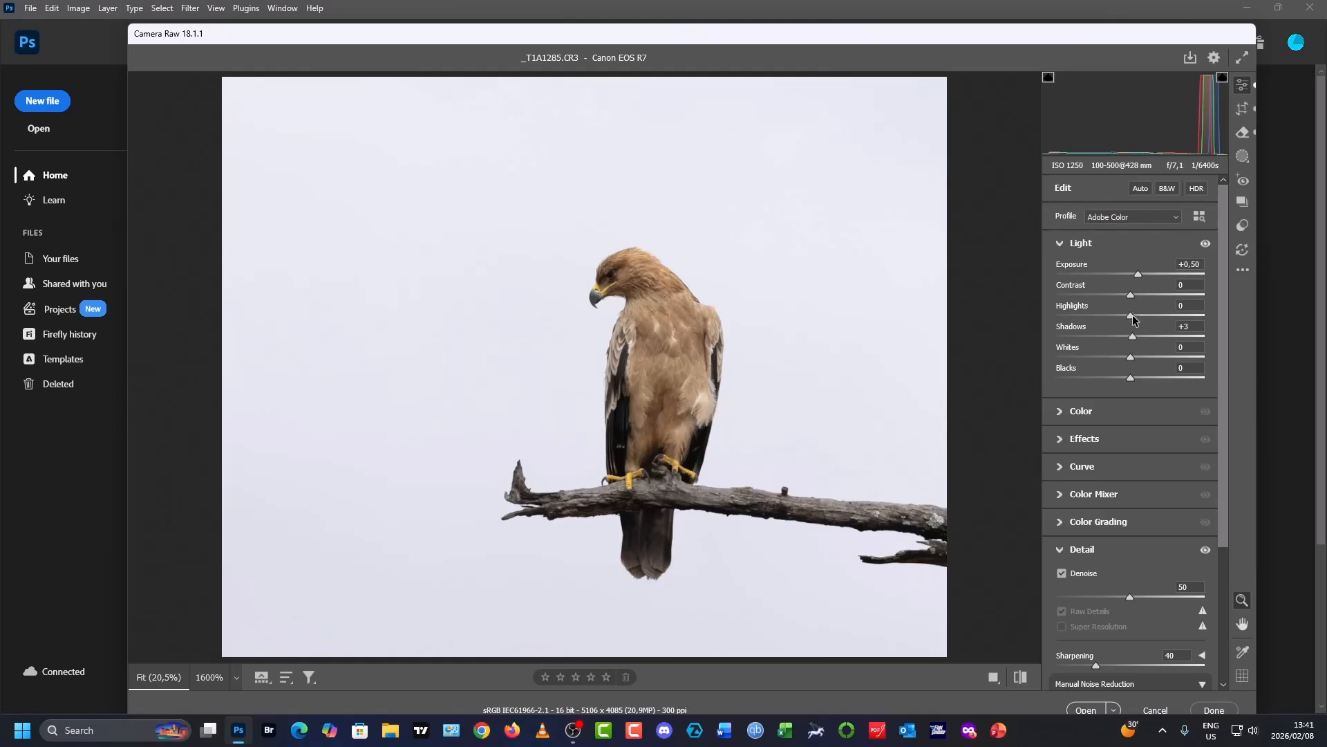
left_click_drag(1133, 315, 1127, 315)
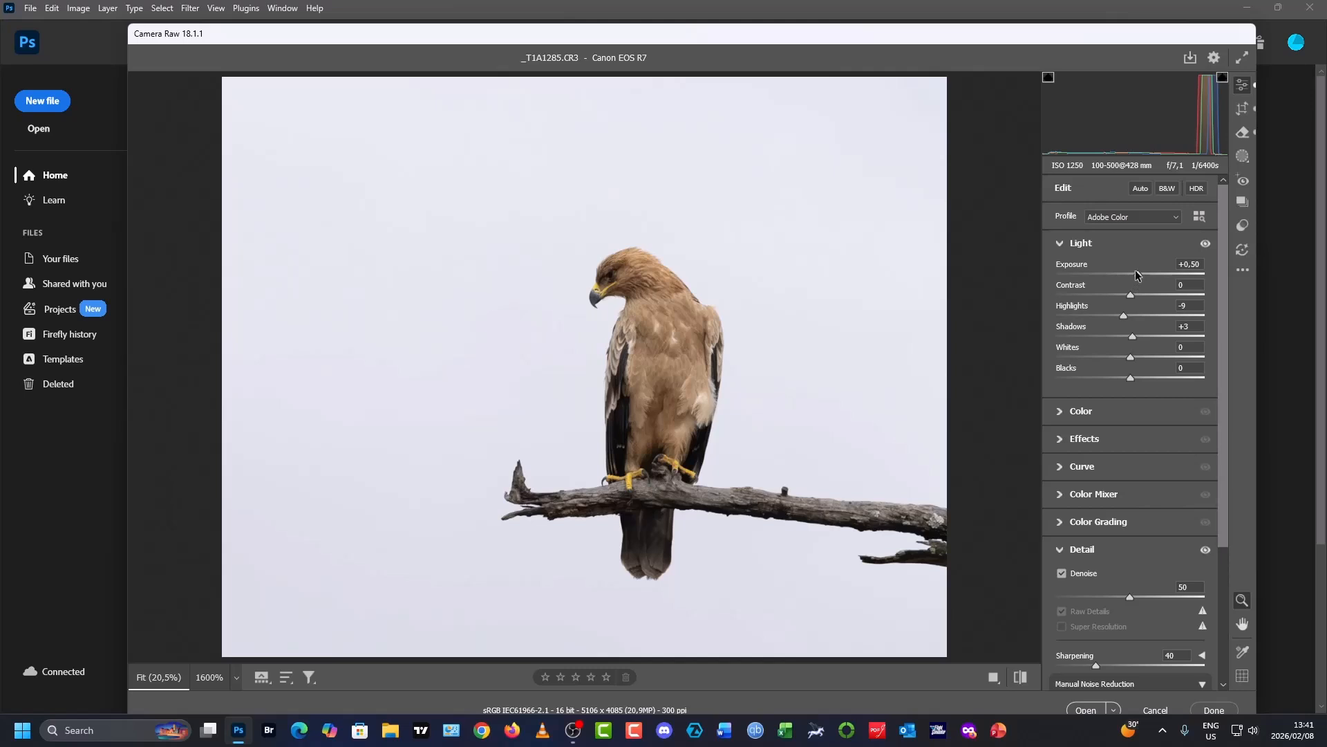
left_click_drag(1137, 275, 1140, 275)
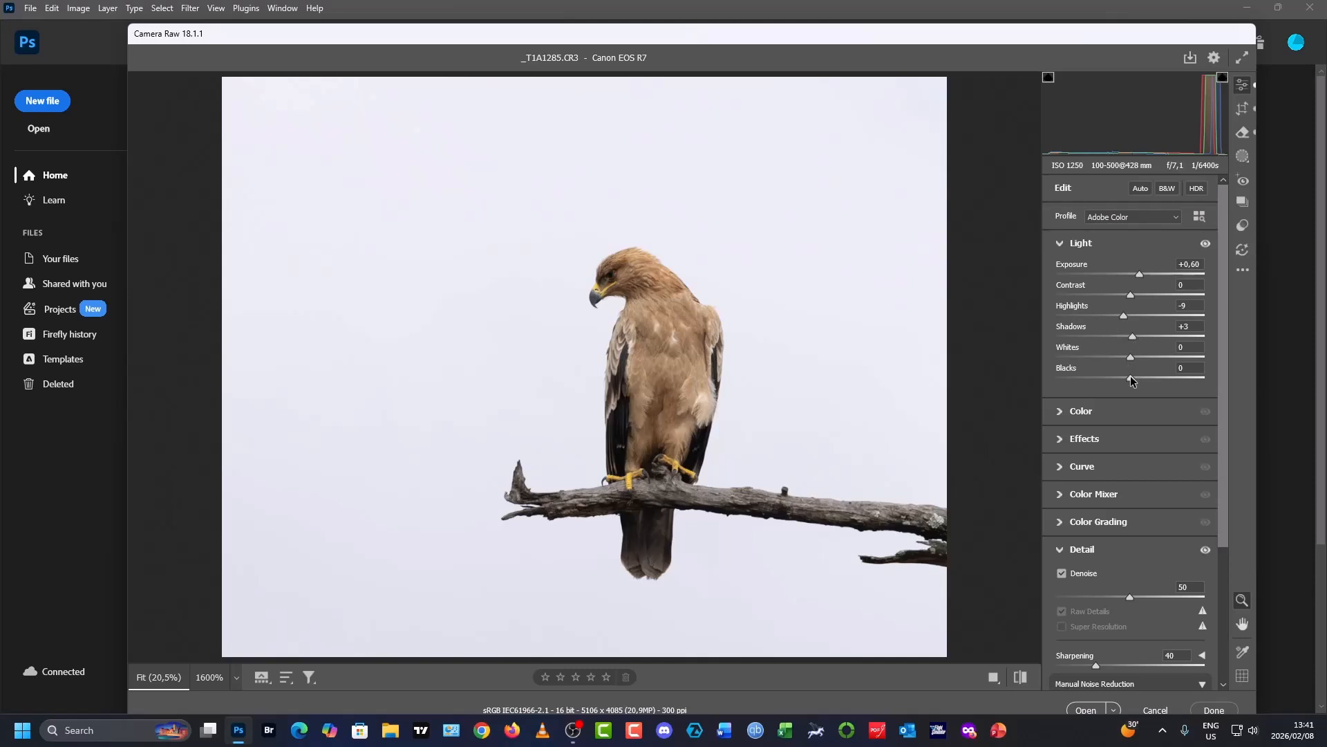
key("alt")
mouse_move(1131, 379)
left_mouse_down()
mouse_move(1085, 379)
mouse_move(1133, 380)
mouse_move(1130, 355)
mouse_move(1188, 360)
mouse_move(1132, 361)
left_mouse_up()
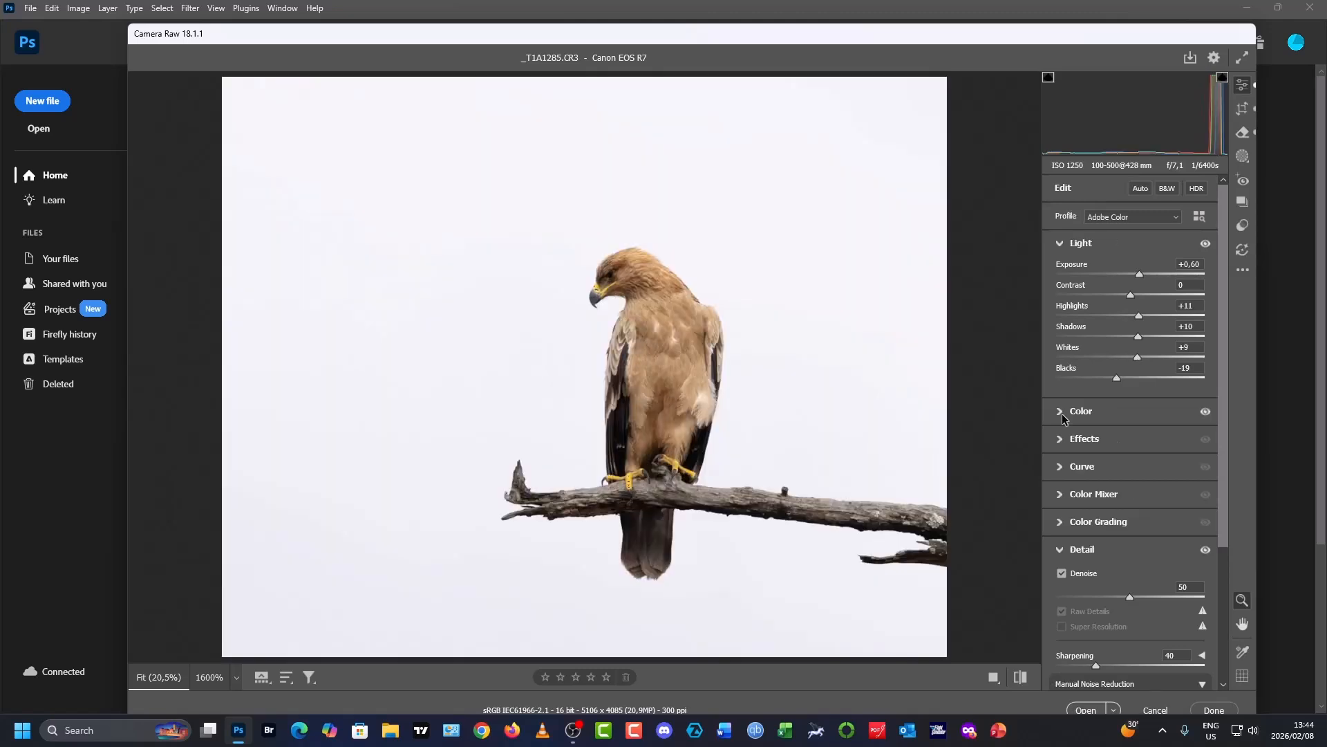
Step: Warm the photo's white balance by raising the colour Temperature
left_click(1066, 411)
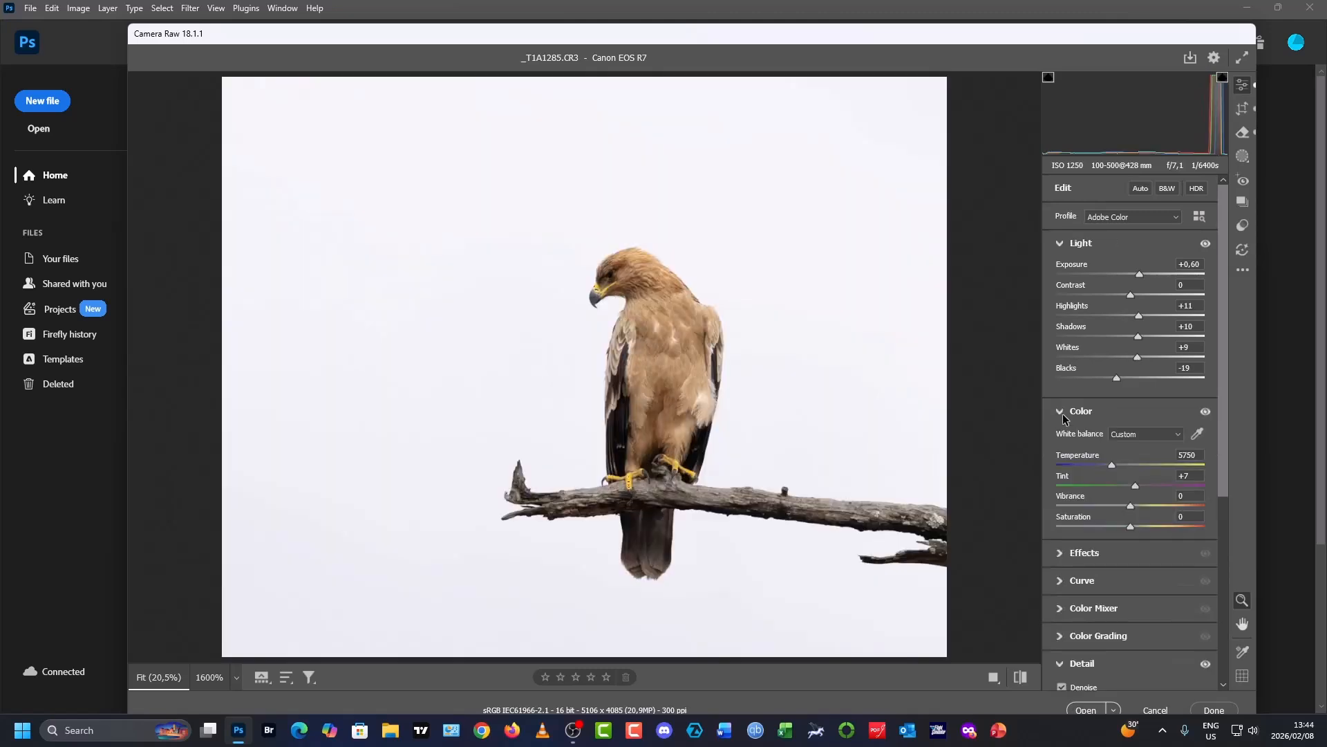
left_click(1121, 466)
left_click_drag(1124, 466, 1131, 466)
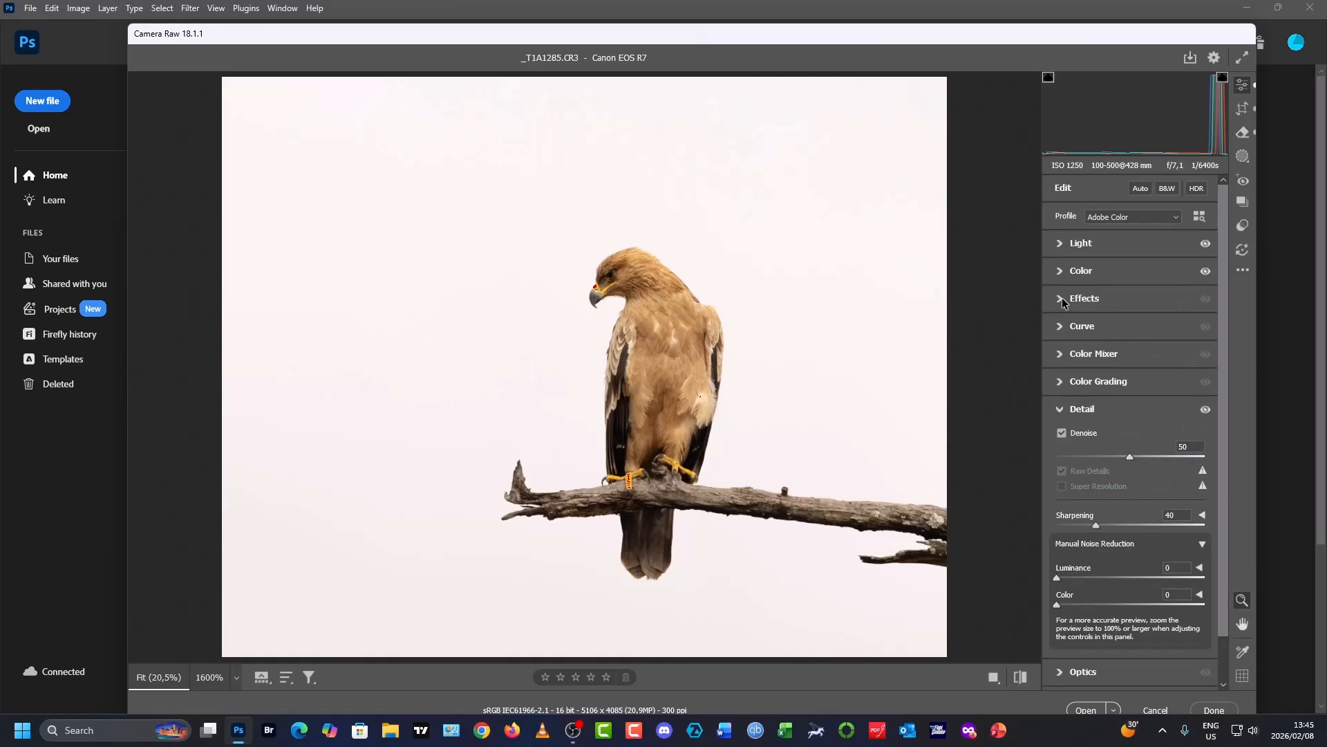
Step: Examine the Effects, Curve and Color Mixer adjustments without changing any of them
left_click(1063, 301)
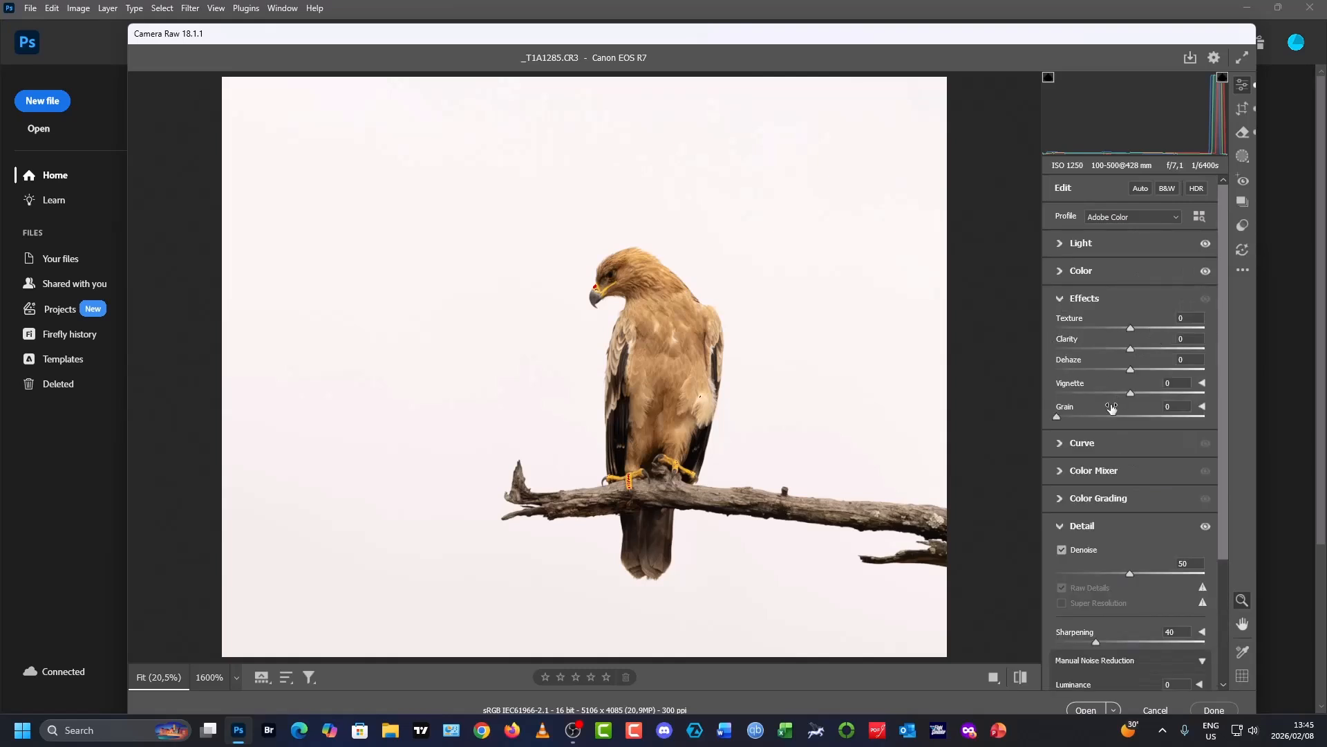
left_click(1061, 302)
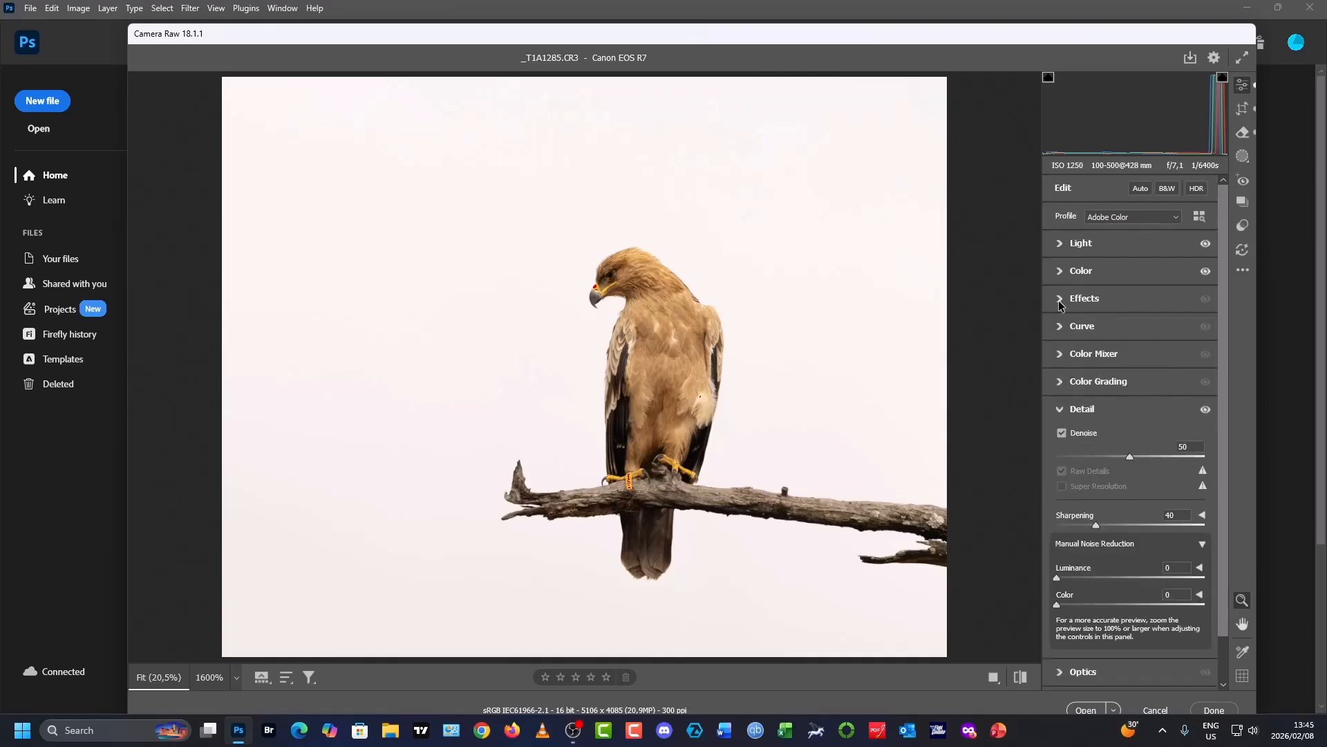
left_click(1062, 326)
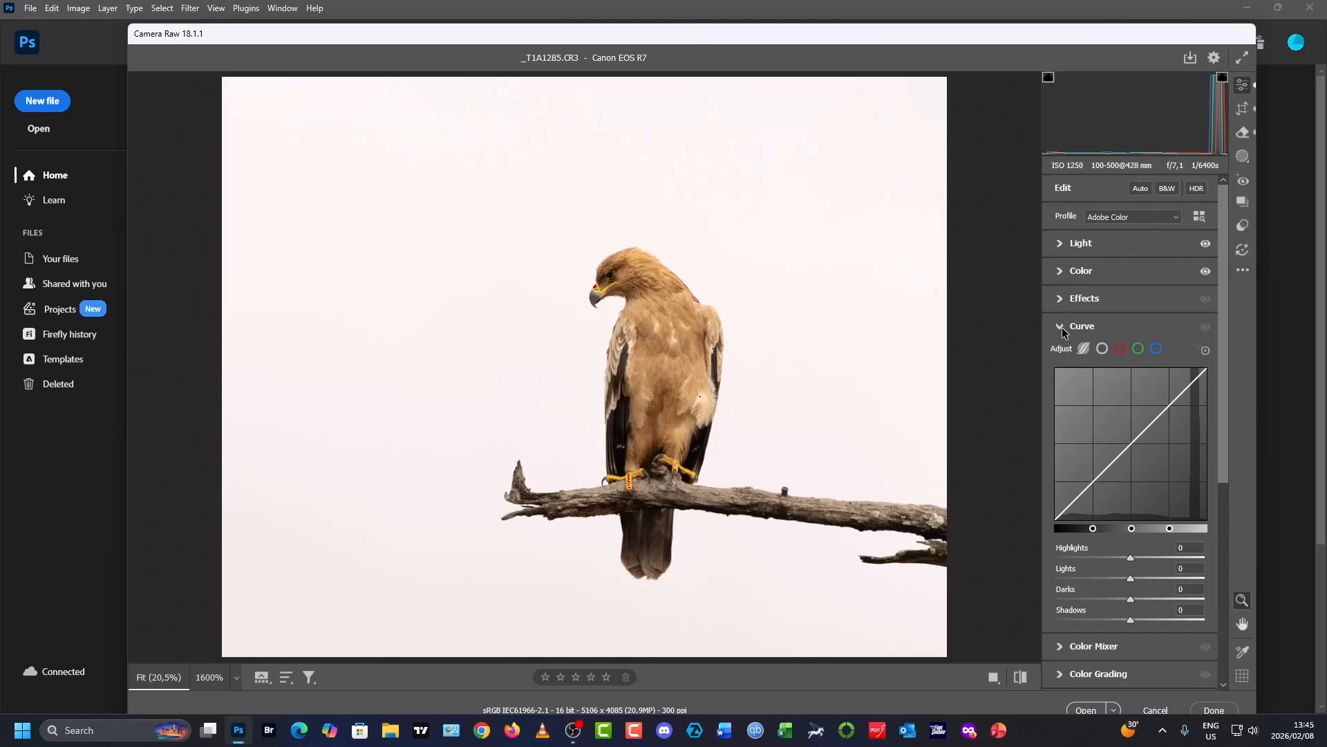
left_click(1062, 326)
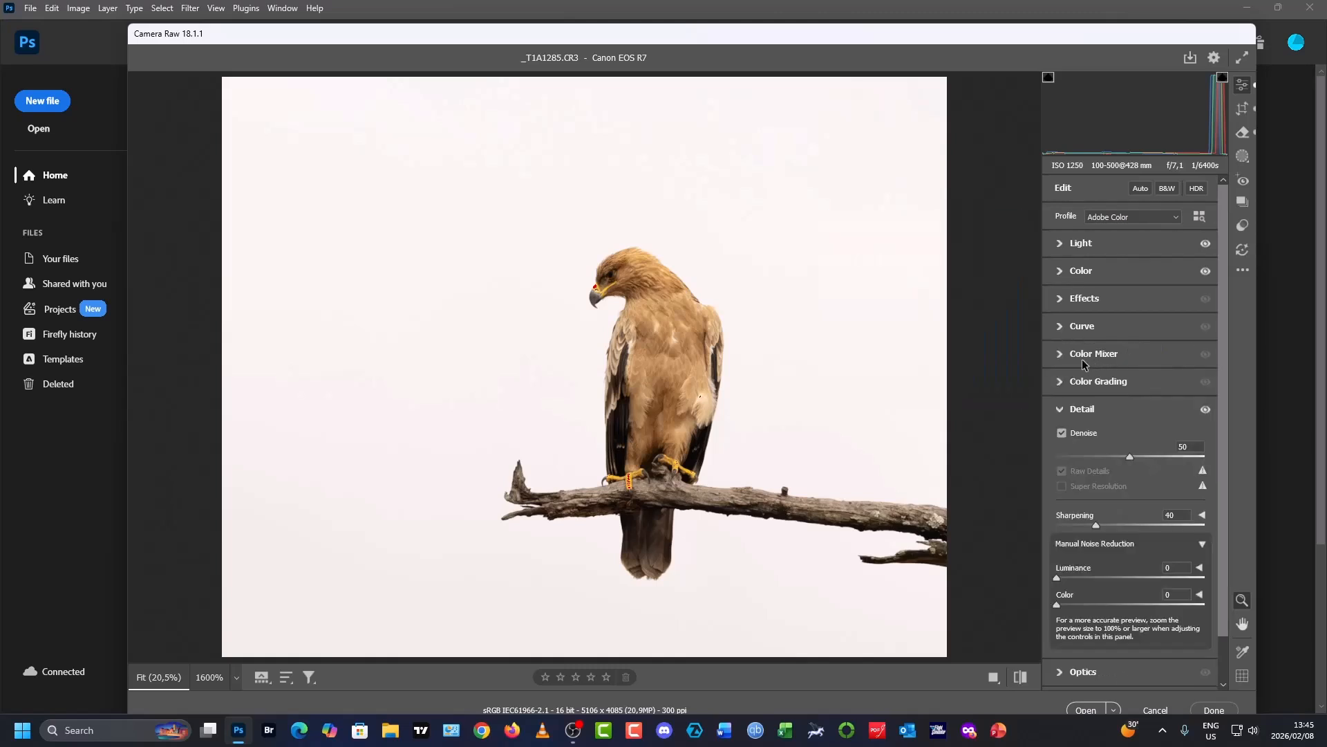
left_click(1062, 355)
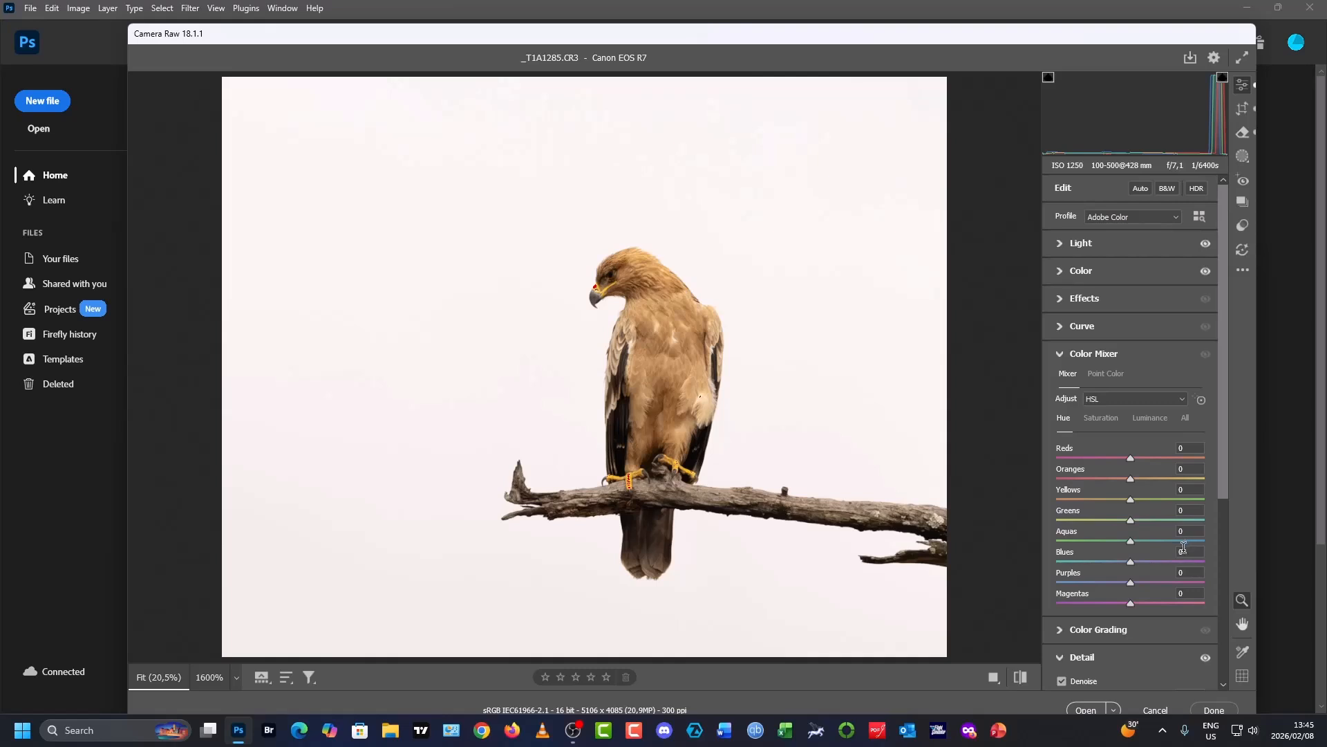
left_click(1060, 353)
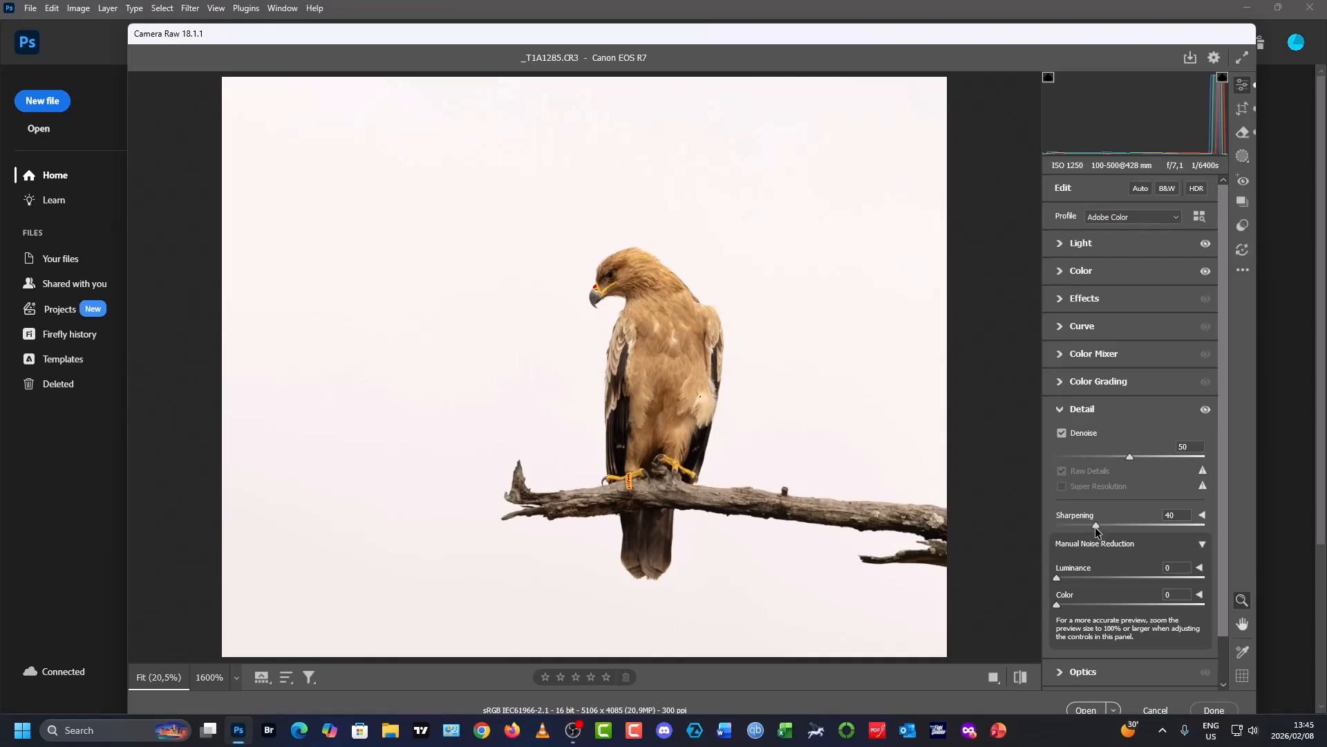
Step: Raise the photo's Sharpening amount slightly in the Detail settings
left_click_drag(1095, 526, 1102, 528)
scroll(1139, 528, "down", 2)
left_click(1082, 357)
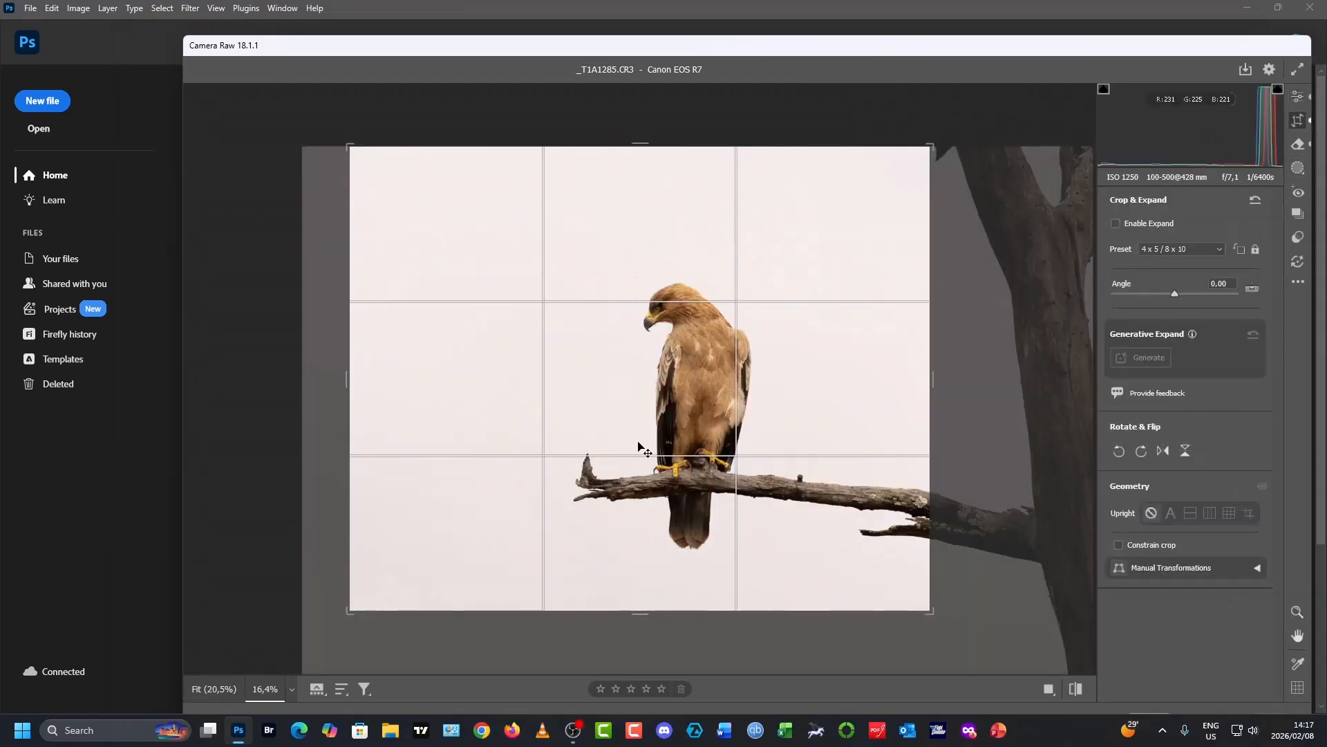
Step: Create a Subject mask and intersect it with a size 3, flow 50 brush painted over the eagle's head
left_click(1298, 168)
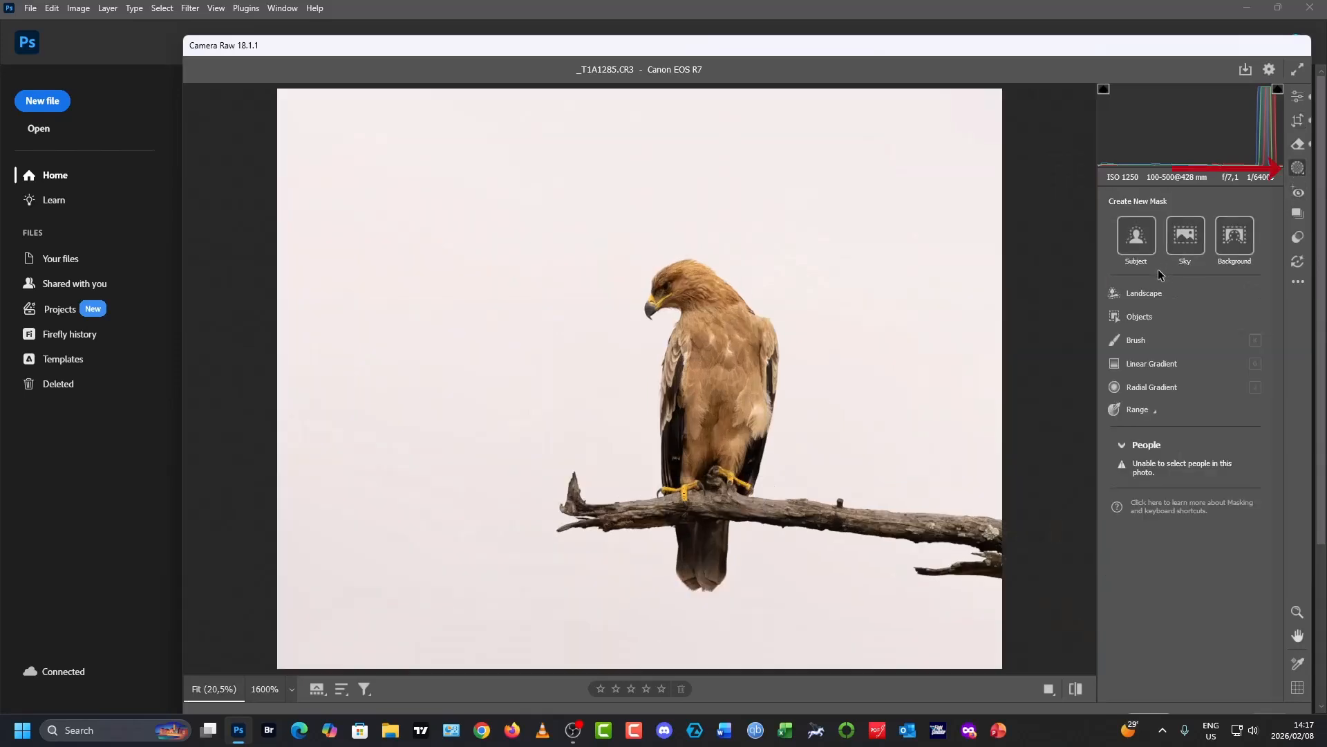
left_click(1135, 237)
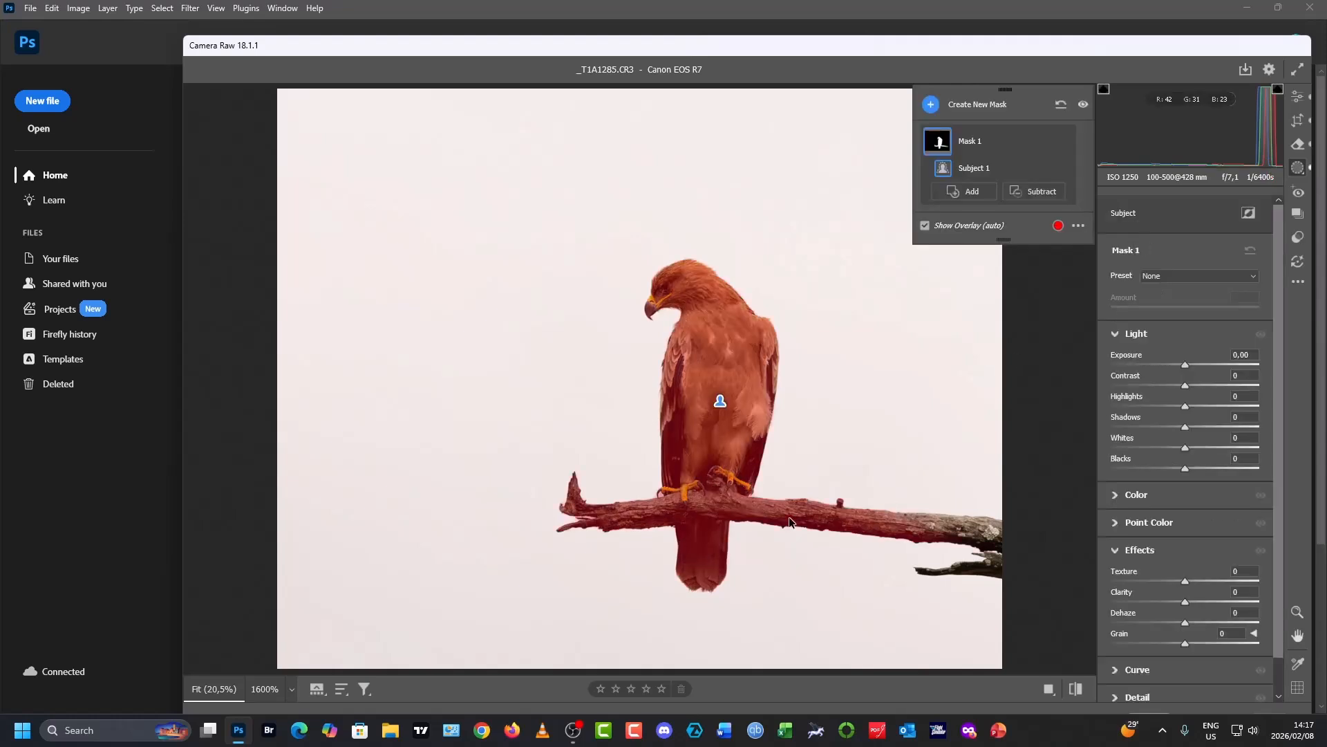
right_click(958, 141)
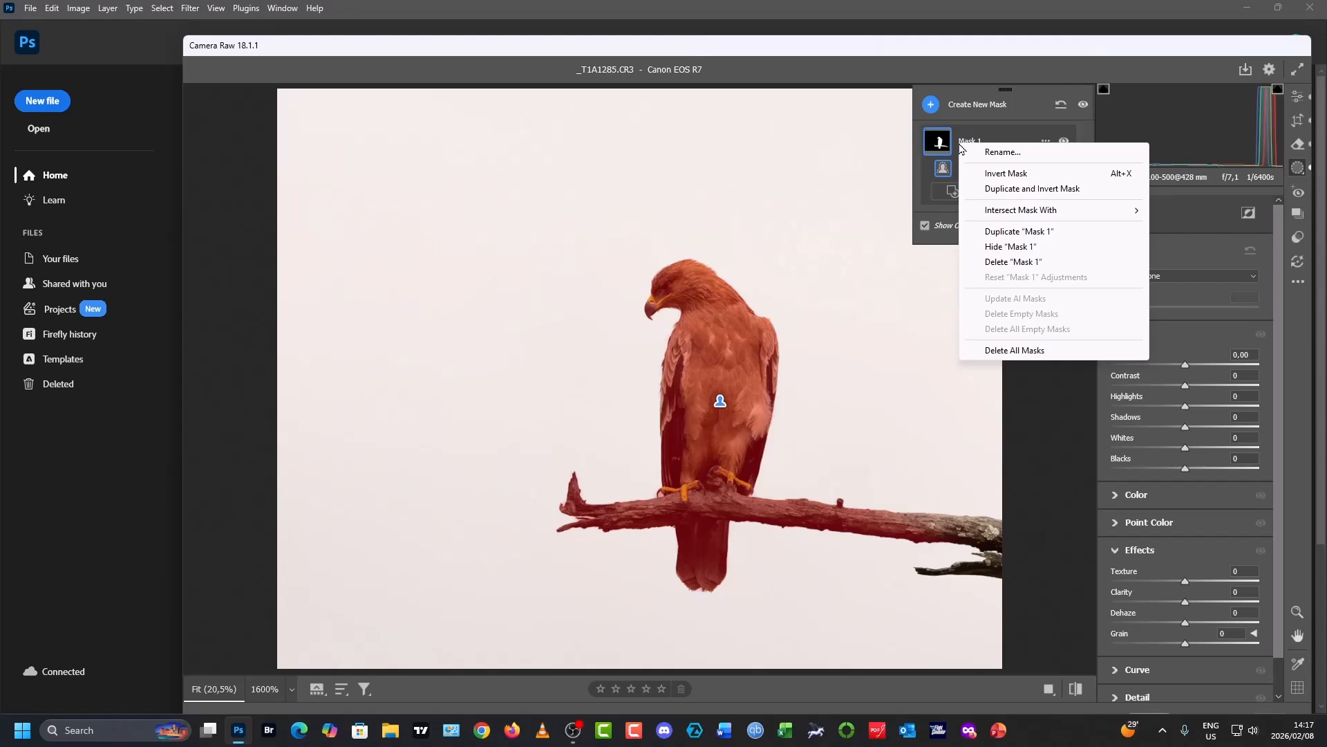
mouse_move(1019, 212)
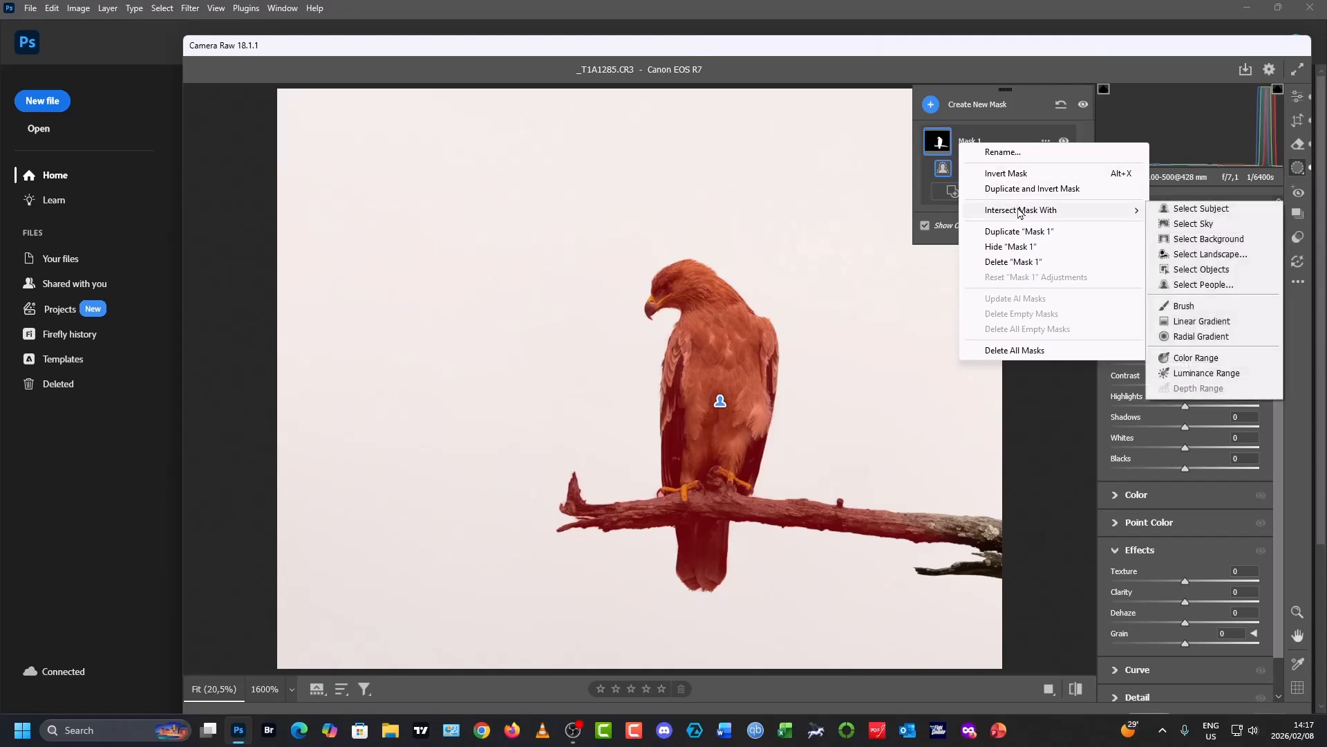
left_click(1175, 305)
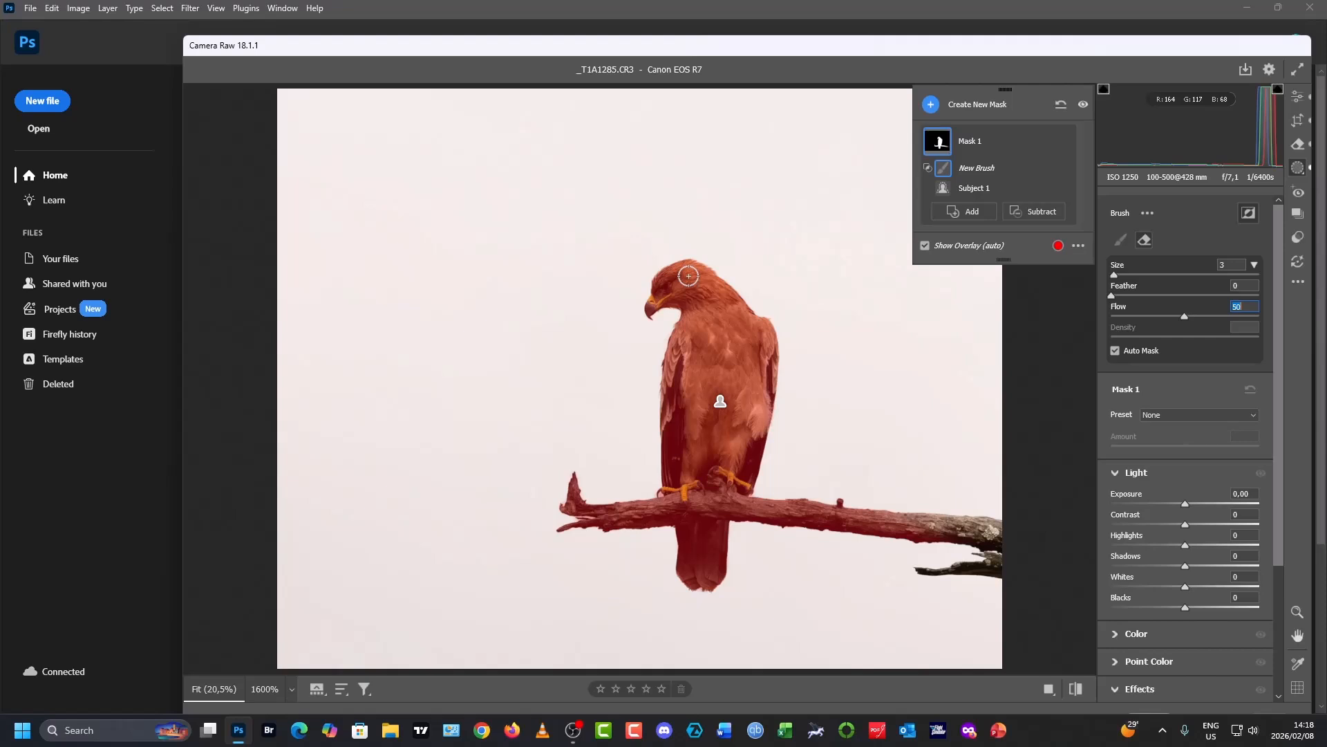
mouse_move(689, 276)
left_mouse_down()
mouse_move(652, 312)
mouse_move(675, 293)
left_mouse_up()
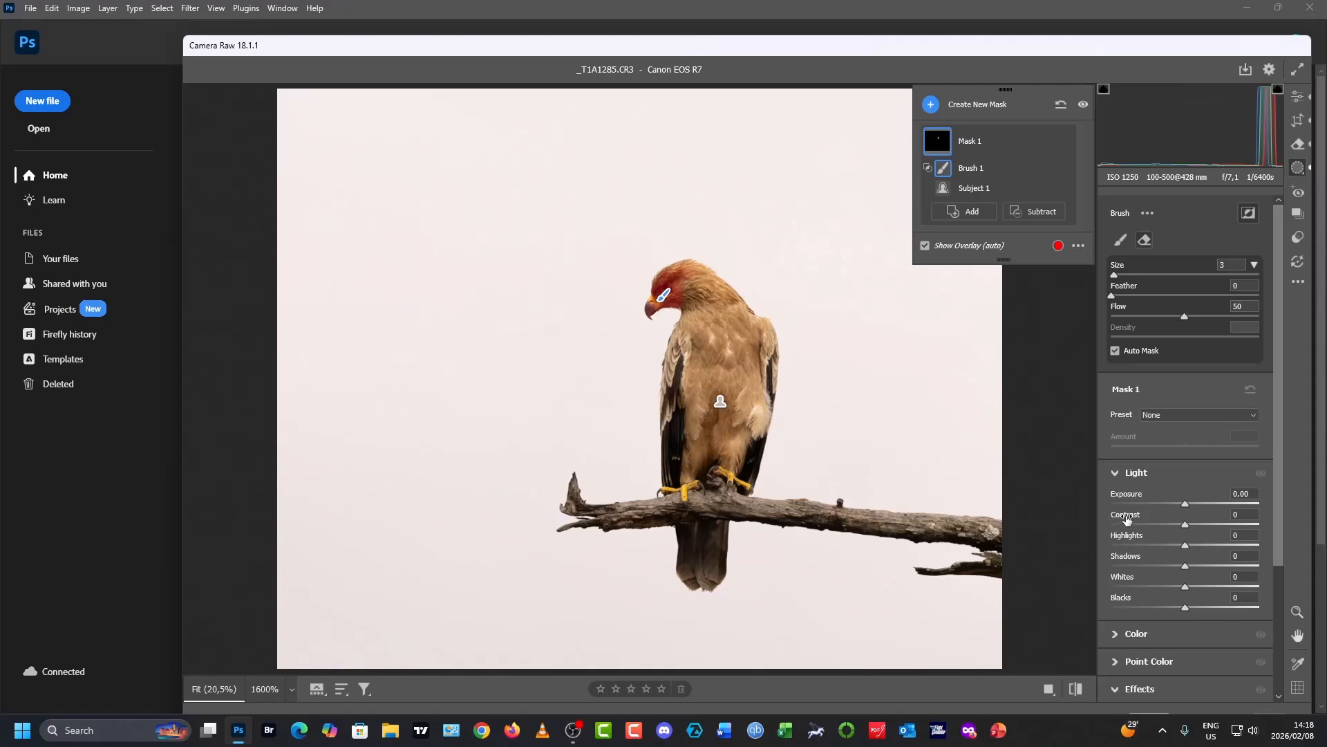
Step: Brighten the masked eagle head with Exposure +0,60 and Highlights -8
mouse_move(1185, 504)
left_mouse_down()
mouse_move(1204, 507)
mouse_move(1193, 503)
left_mouse_up()
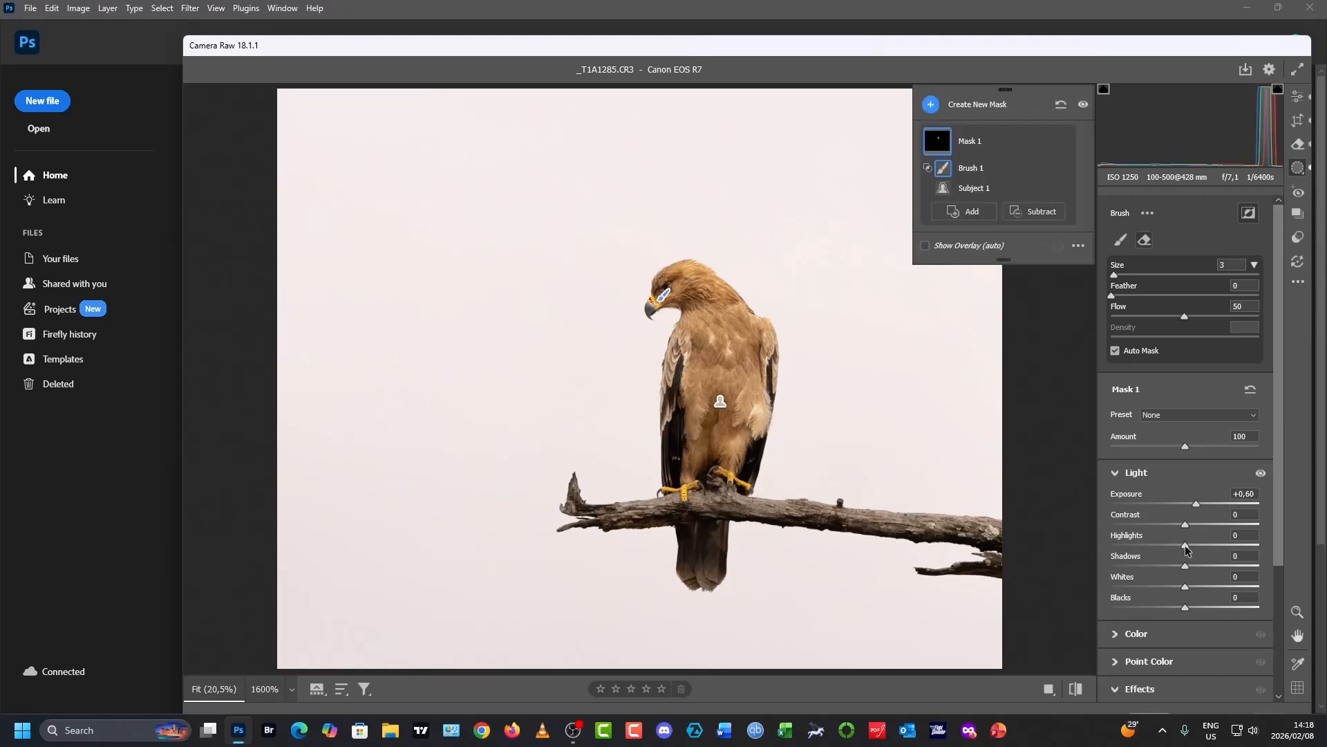
left_click_drag(1185, 546, 1180, 548)
Step: Create a new Brush mask and paint it over the eagle's tail with brush size 6, feather 67 and flow 50
left_click(968, 107)
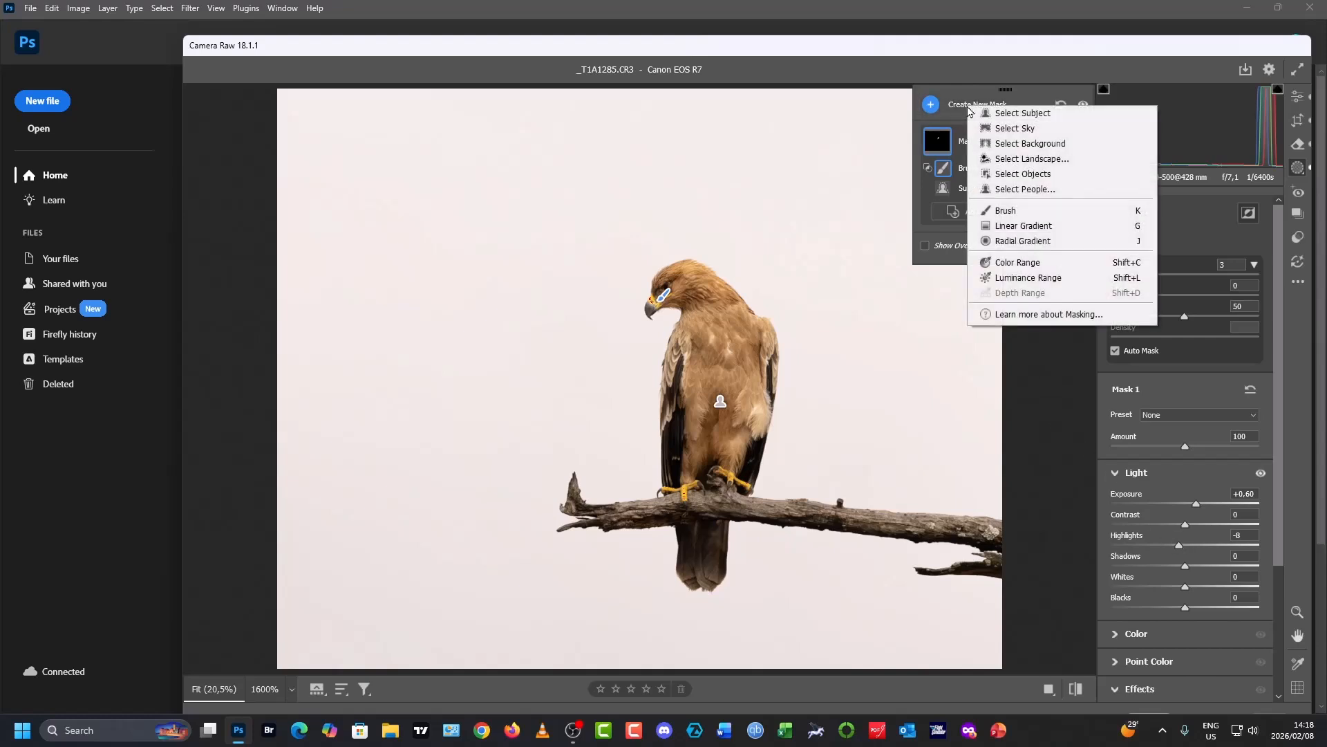
left_click(1024, 215)
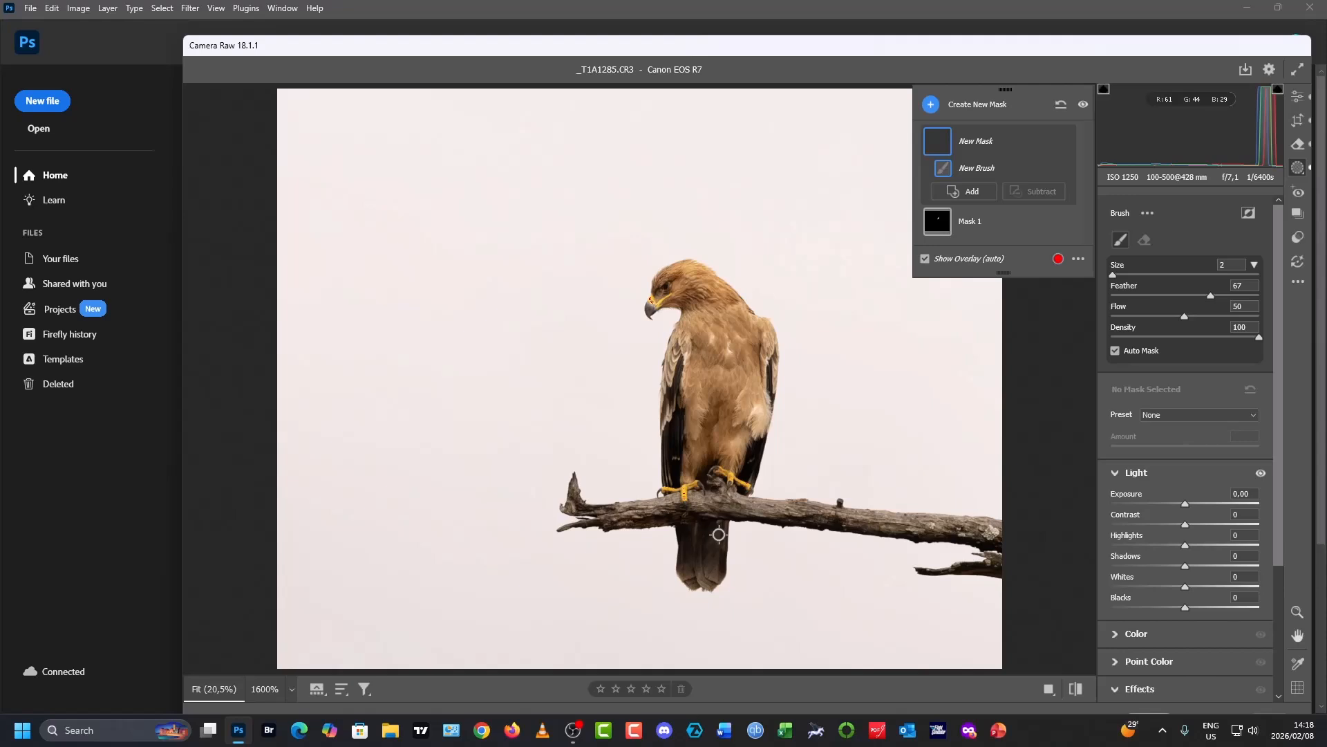
key("bracketright")
key("bracketright")
key("bracketright")
key("bracketright")
mouse_move(713, 541)
left_mouse_down()
mouse_move(691, 540)
mouse_move(693, 567)
mouse_move(694, 542)
mouse_move(712, 553)
mouse_move(697, 574)
mouse_move(704, 563)
left_mouse_up()
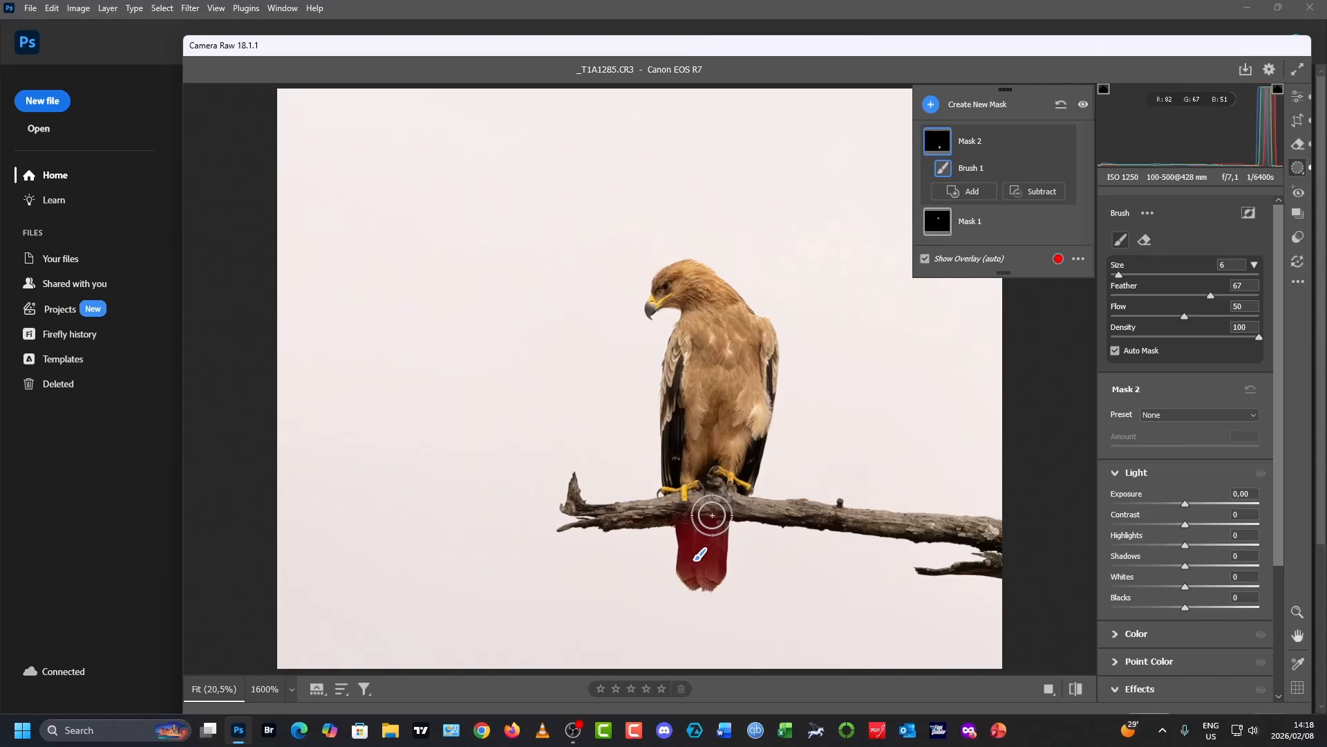
Step: Add both dark wings to the tail mask with a size 3 brush and brighten it with Exposure +1,70 and Highlights -14
key("bracketleft")
key("bracketleft")
key("bracketleft")
mouse_move(681, 407)
left_mouse_down()
mouse_move(681, 368)
mouse_move(674, 481)
mouse_move(681, 420)
left_mouse_up()
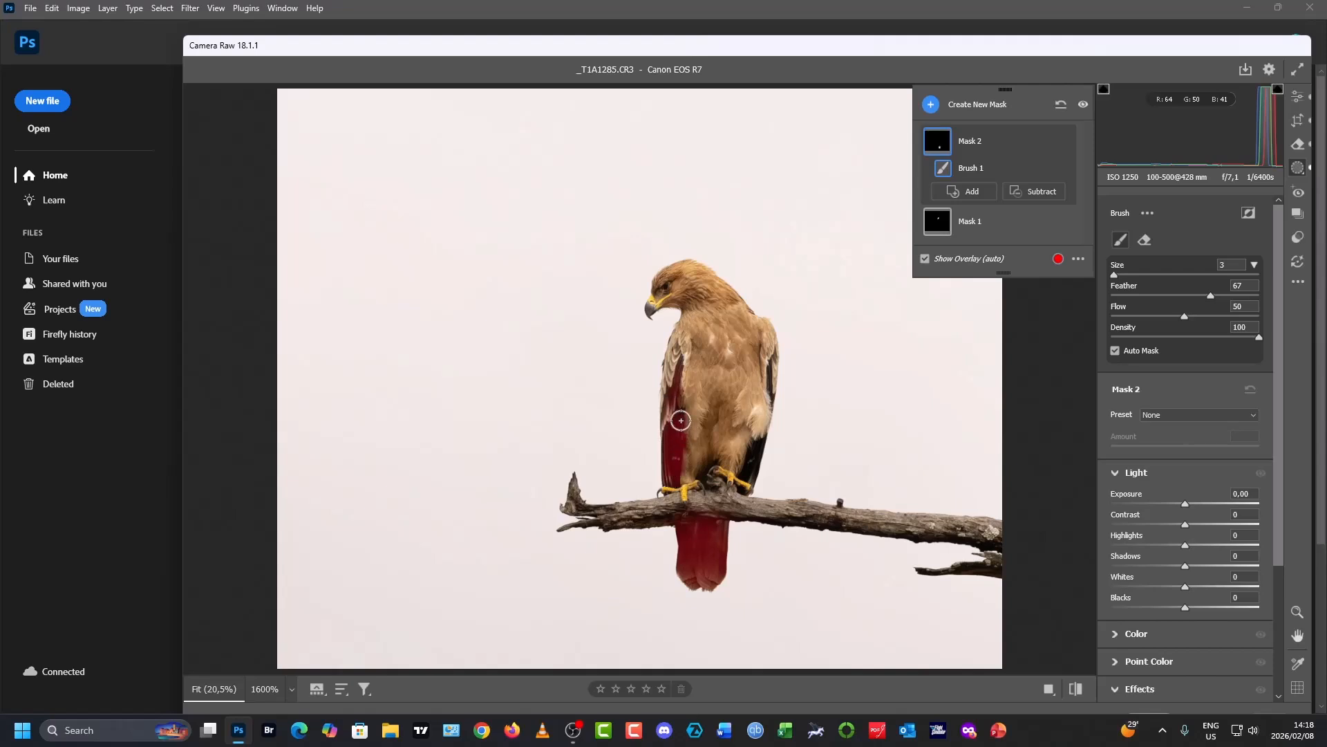
mouse_move(761, 451)
left_mouse_down()
mouse_move(749, 484)
mouse_move(752, 449)
mouse_move(741, 475)
left_mouse_up()
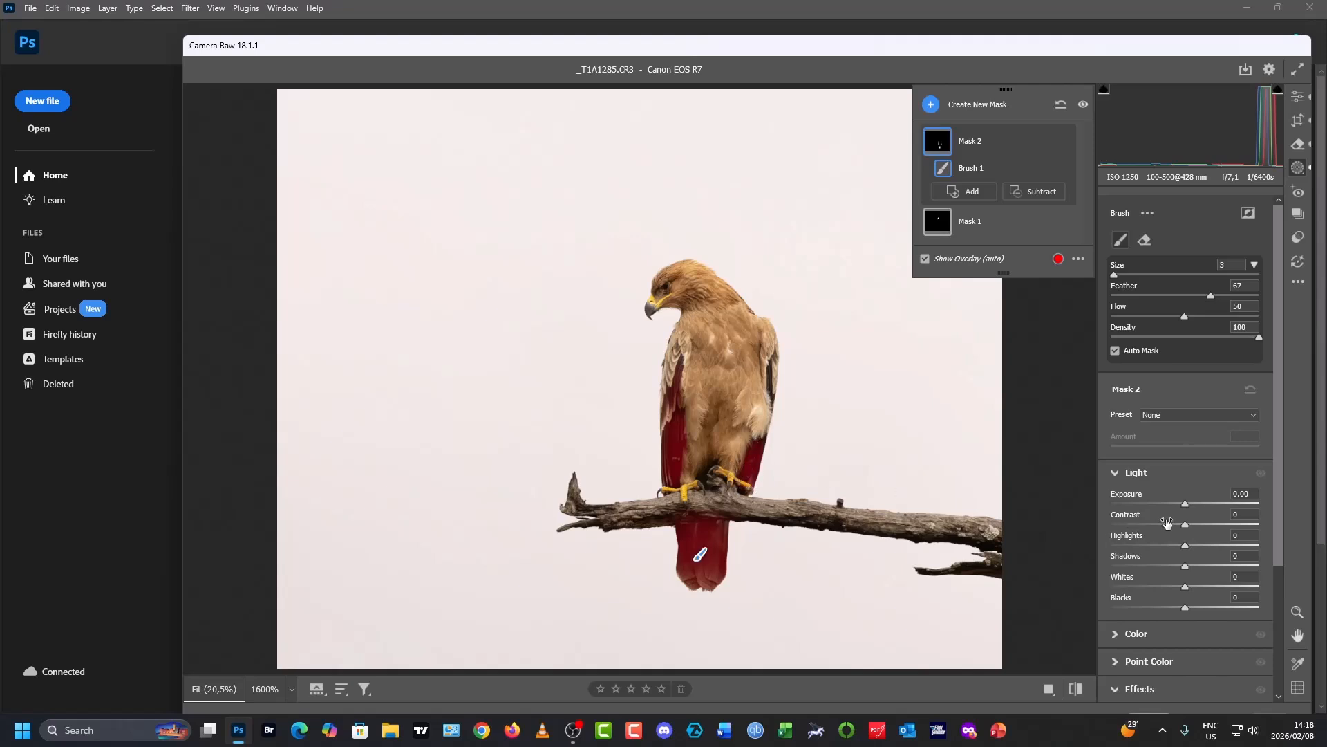
mouse_move(1181, 507)
left_mouse_down()
mouse_move(1223, 512)
mouse_move(1175, 545)
left_mouse_up()
left_click(1184, 546)
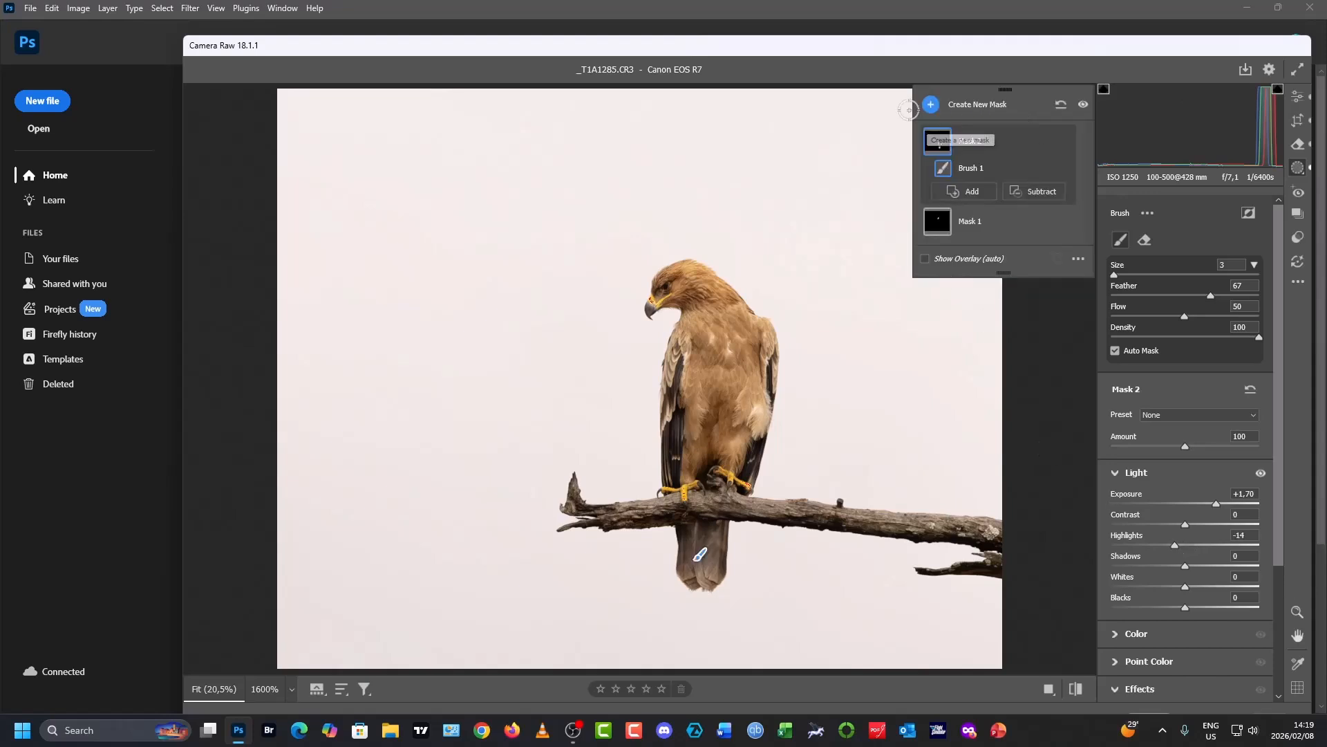
Step: Create a Background mask and darken it with Exposure -1,75, Shadows -14 and Whites -21
left_click(963, 111)
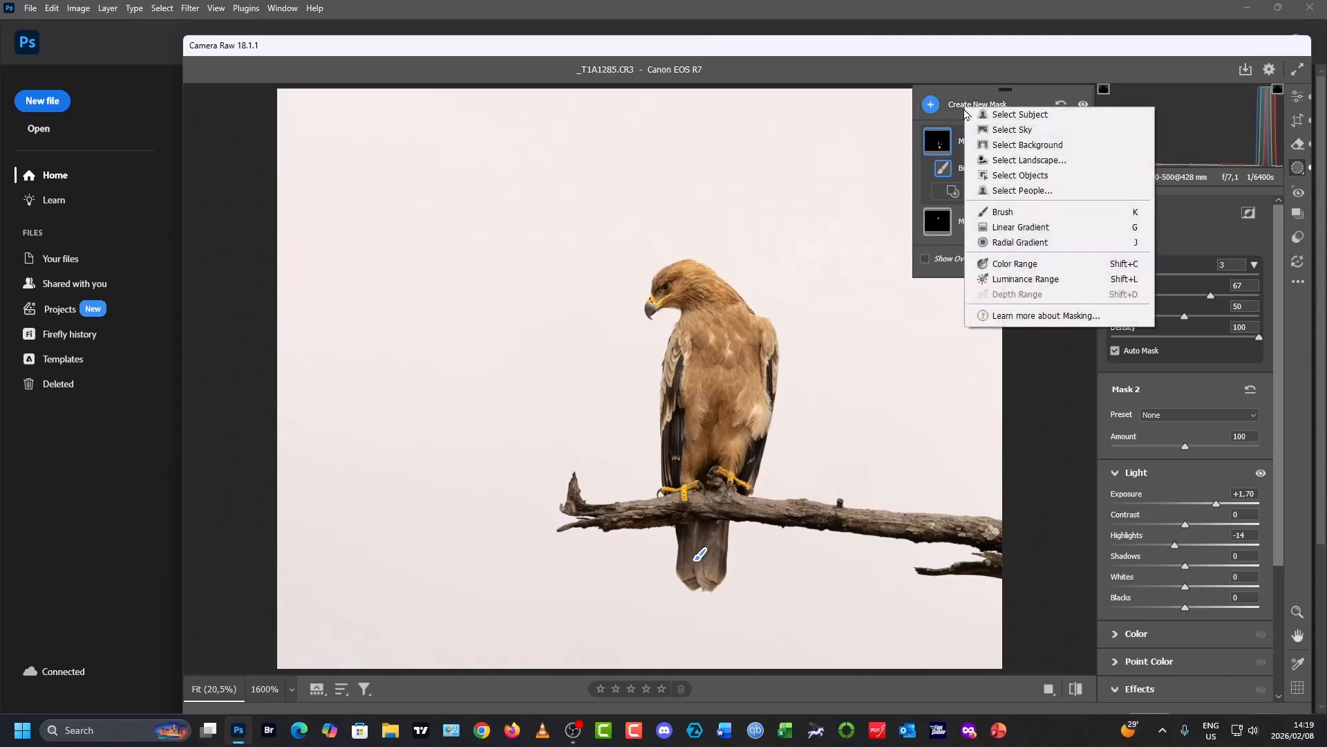
left_click(1010, 148)
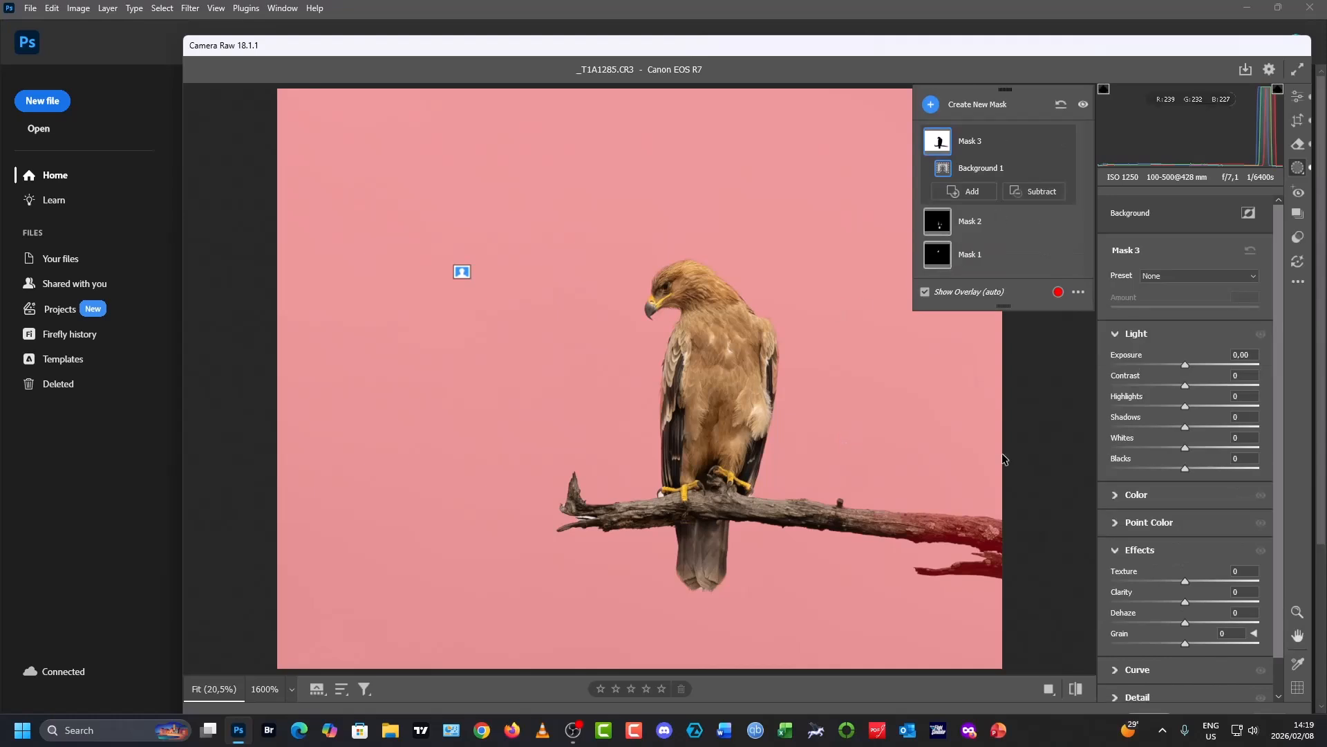
left_click_drag(1185, 365, 1155, 365)
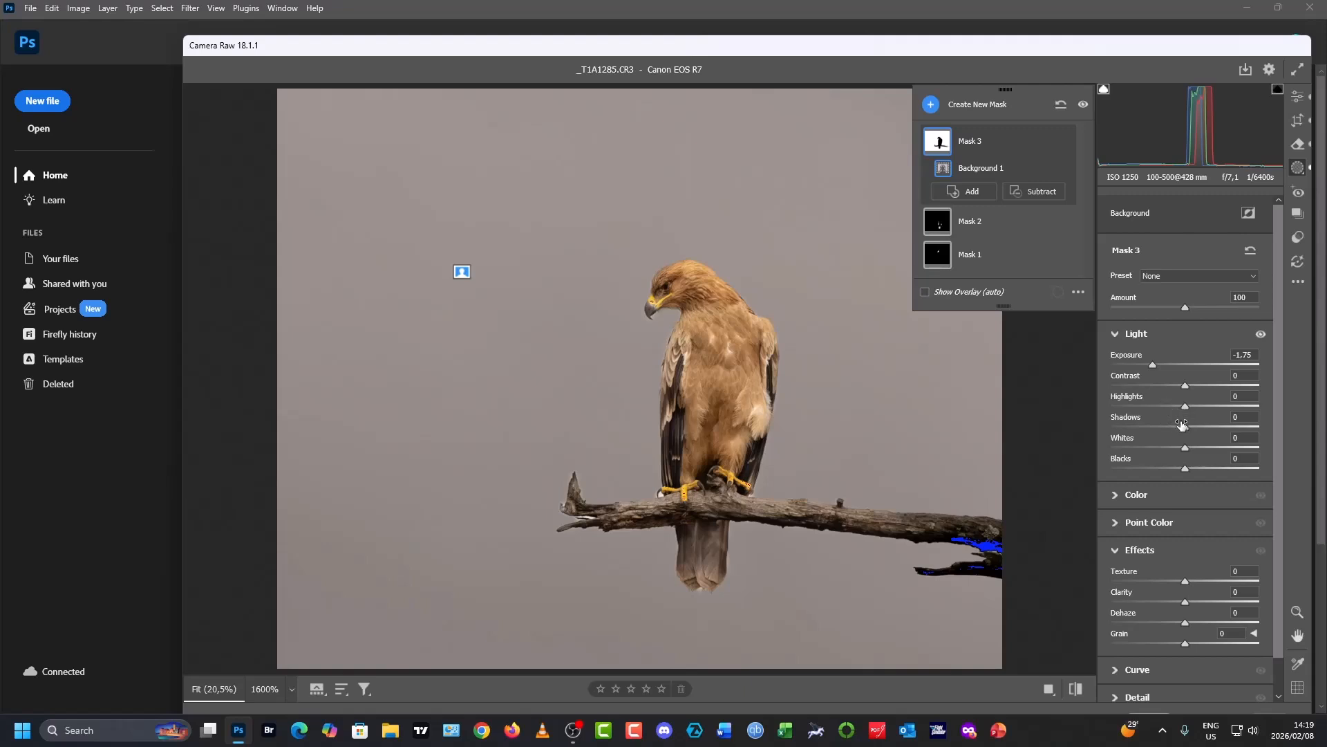
left_click_drag(1185, 430, 1169, 449)
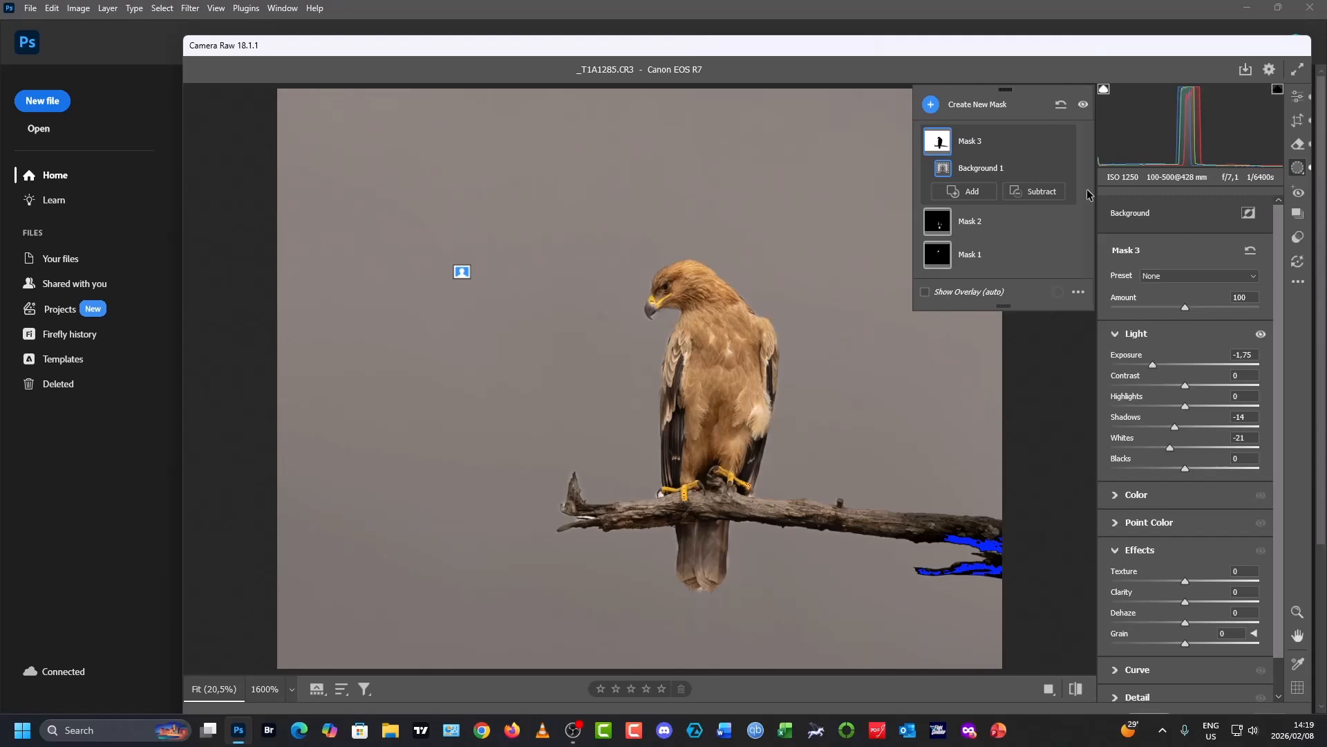
Step: Create a Brush mask over the overly dark forked end of the branch with brush size 2 and set its Exposure to +4,00
left_click(975, 106)
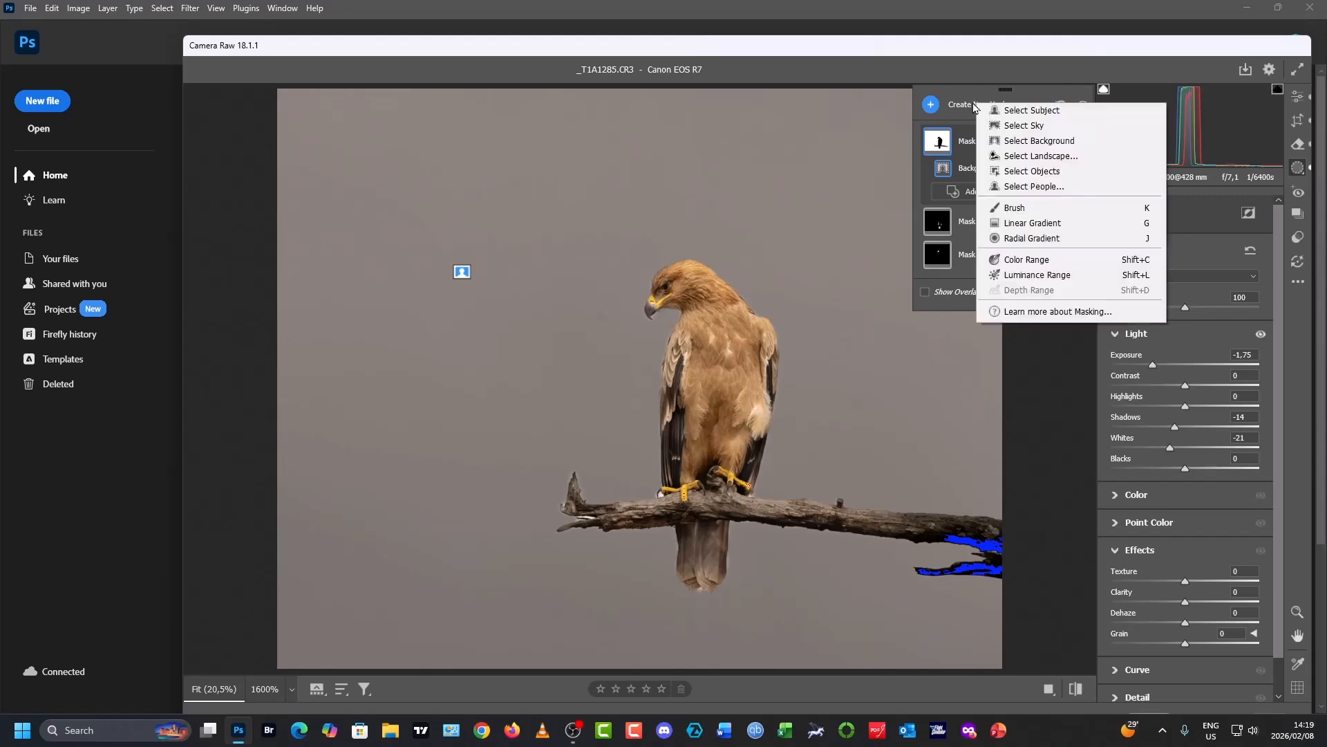
left_click(1019, 210)
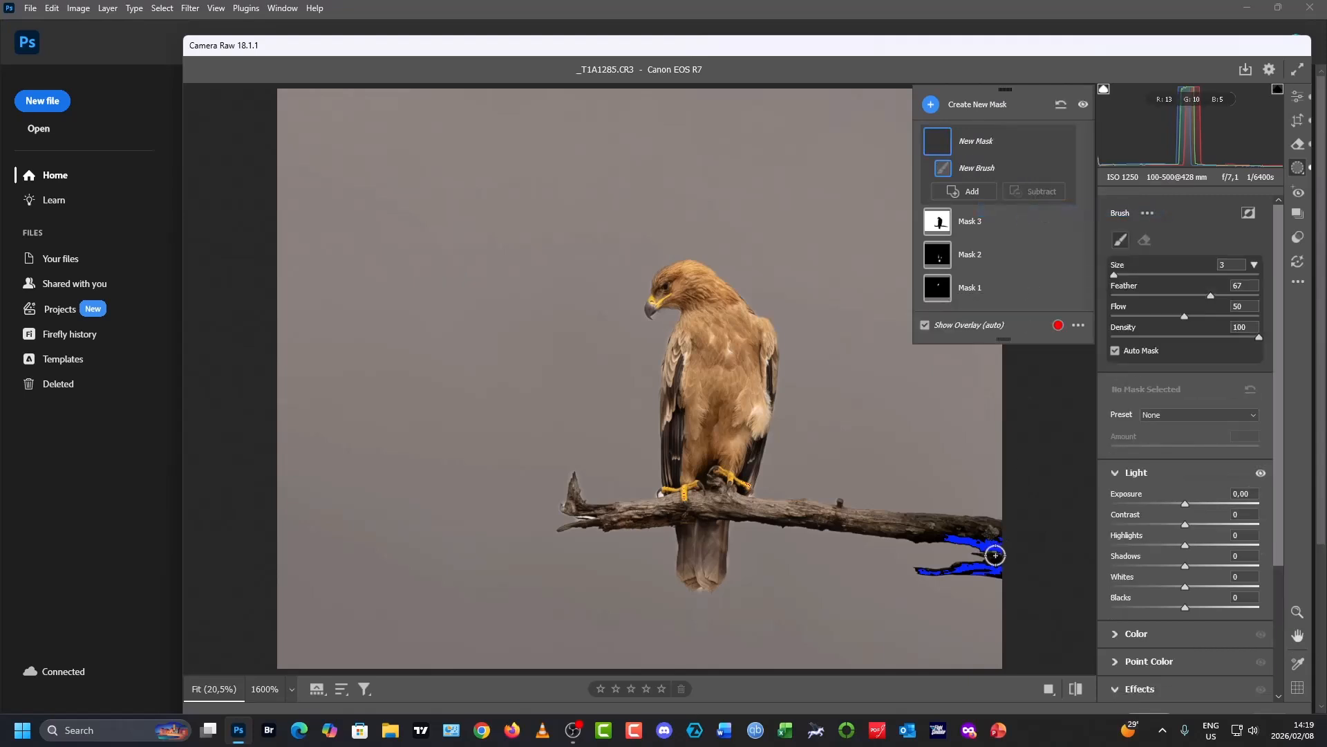
key("bracketleft")
key("bracketleft")
mouse_move(995, 552)
left_mouse_down()
mouse_move(960, 543)
mouse_move(993, 541)
mouse_move(995, 568)
mouse_move(924, 572)
mouse_move(992, 551)
mouse_move(981, 554)
left_mouse_up()
key("bracketright")
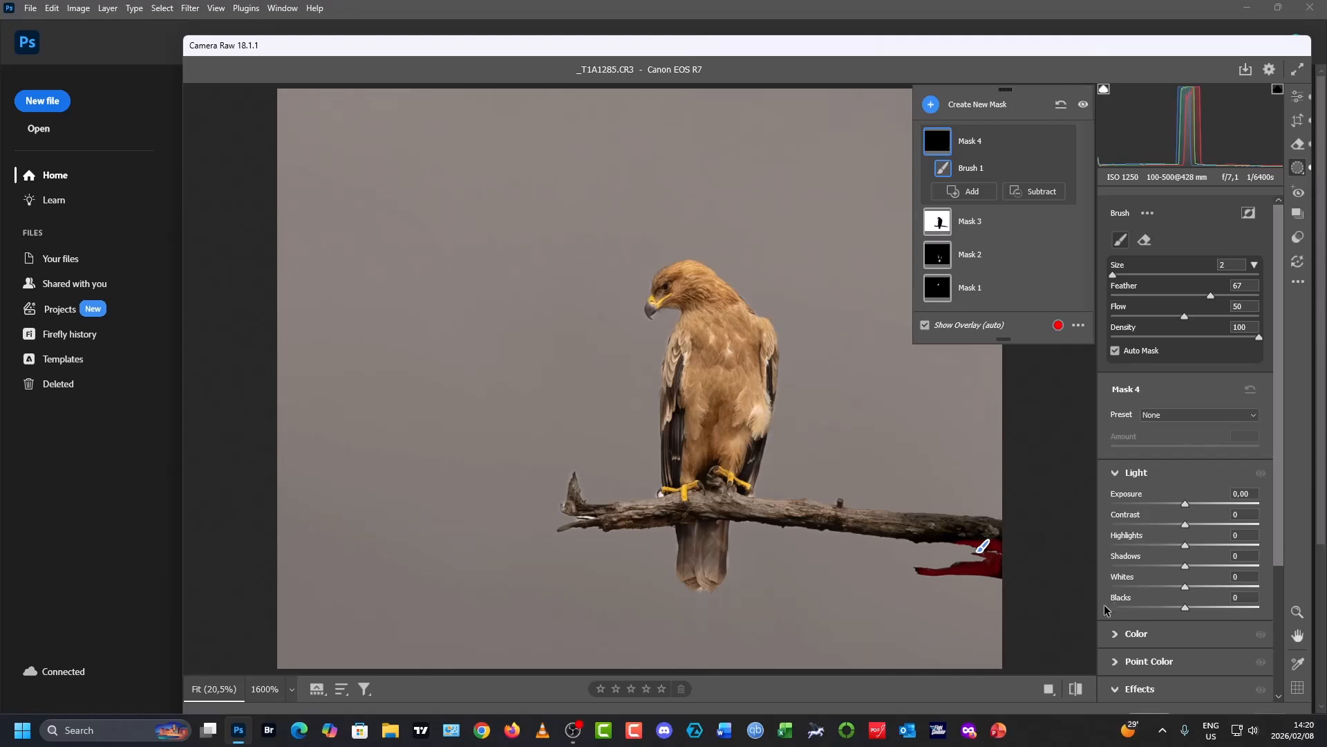
left_click_drag(1187, 506, 1271, 506)
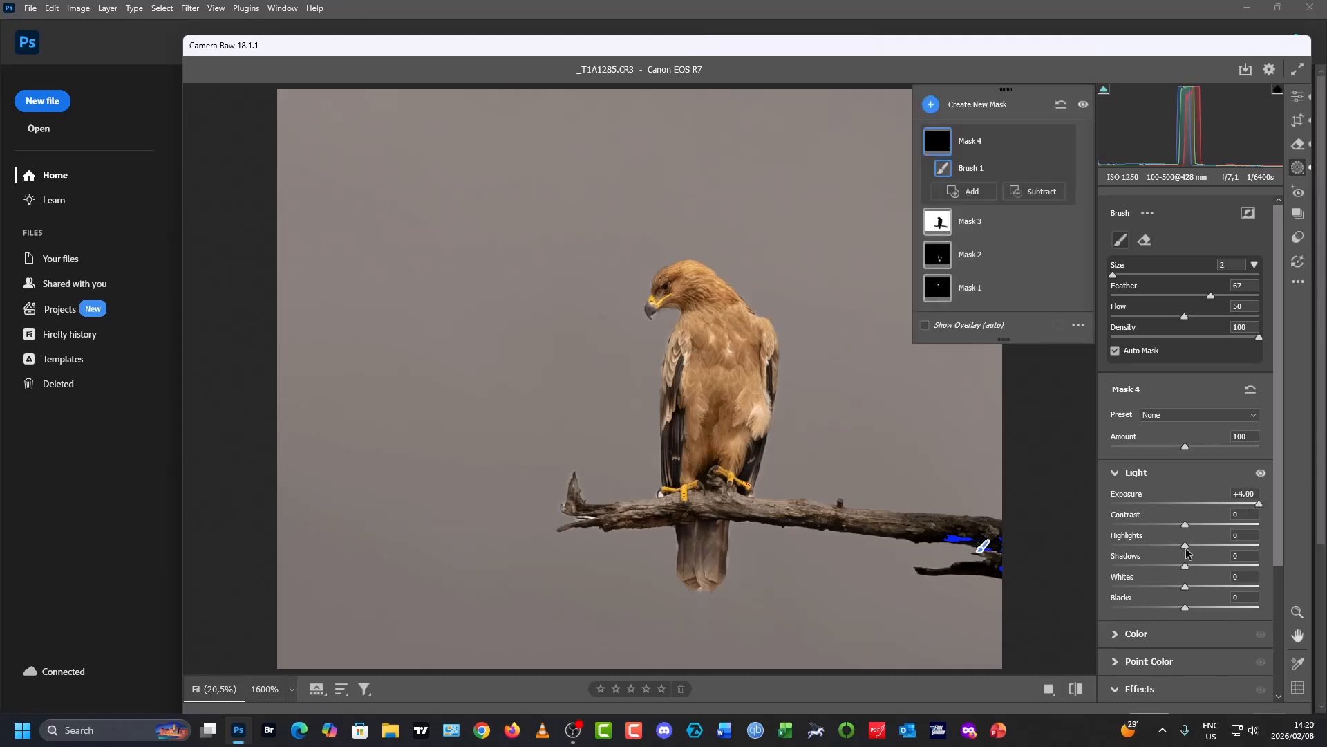